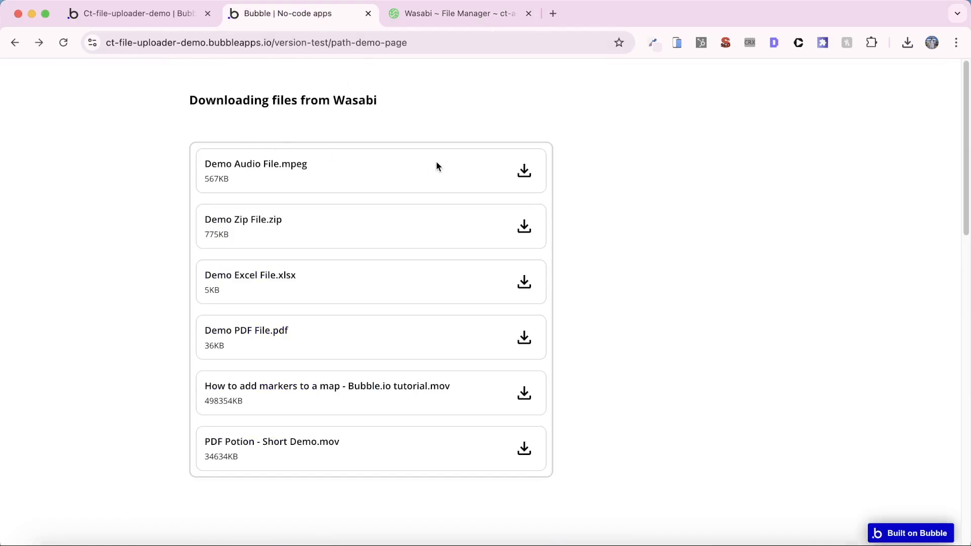
# Download Demo Audio File.mpeg from the demo page, and open the ct-as7unc9 bucket in the Wasabi console.
pyautogui.click(524, 172)
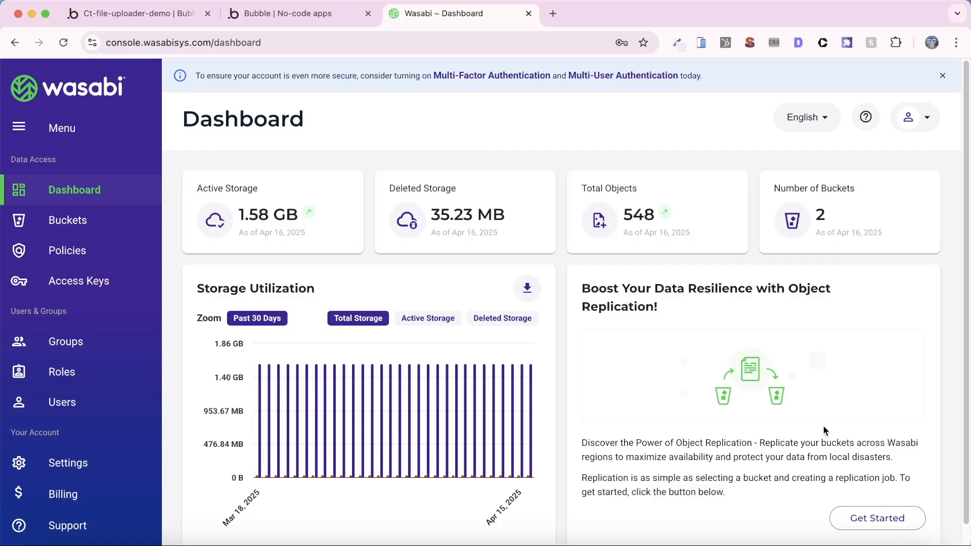
pyautogui.click(71, 217)
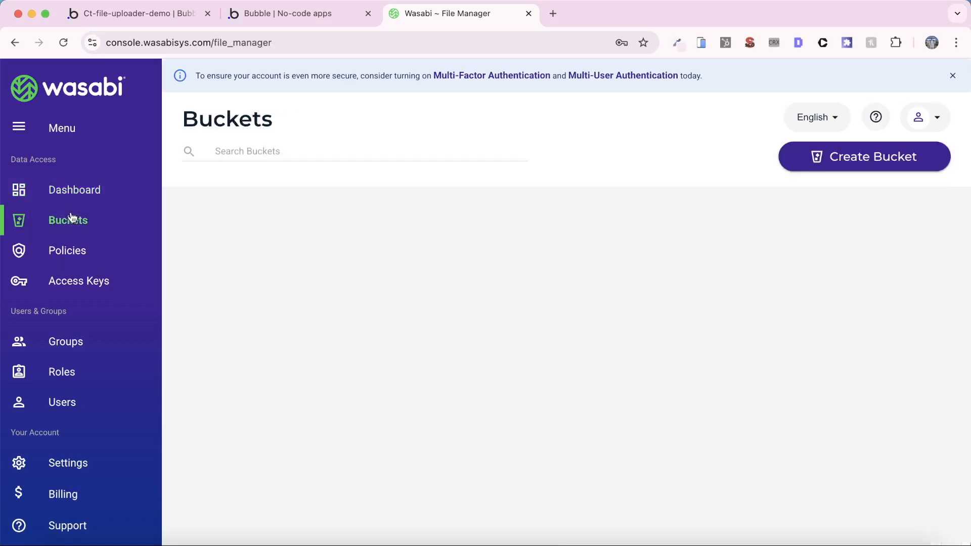
pyautogui.click(278, 318)
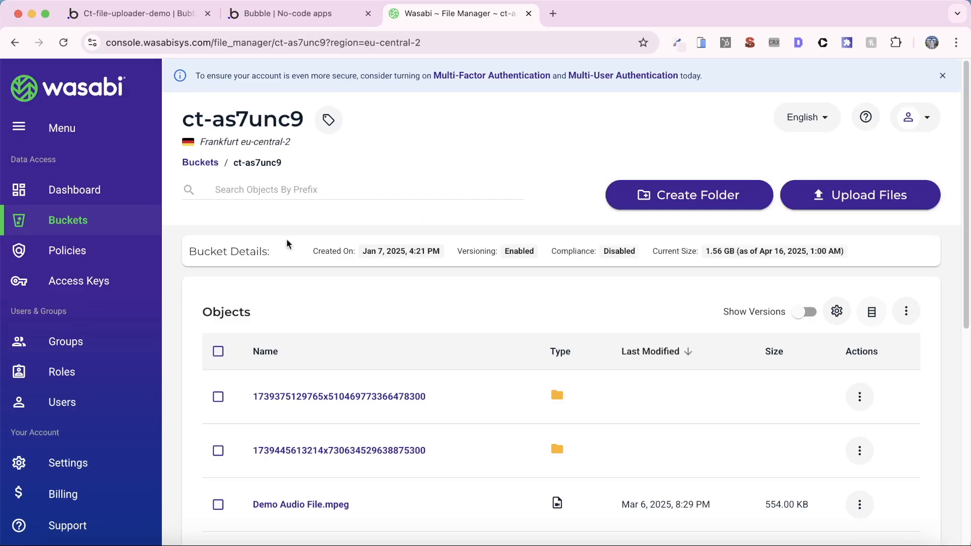
# Begin creating a Wasabi user with username demoUser2 and programmatic access, without assigning a group.
pyautogui.click(88, 407)
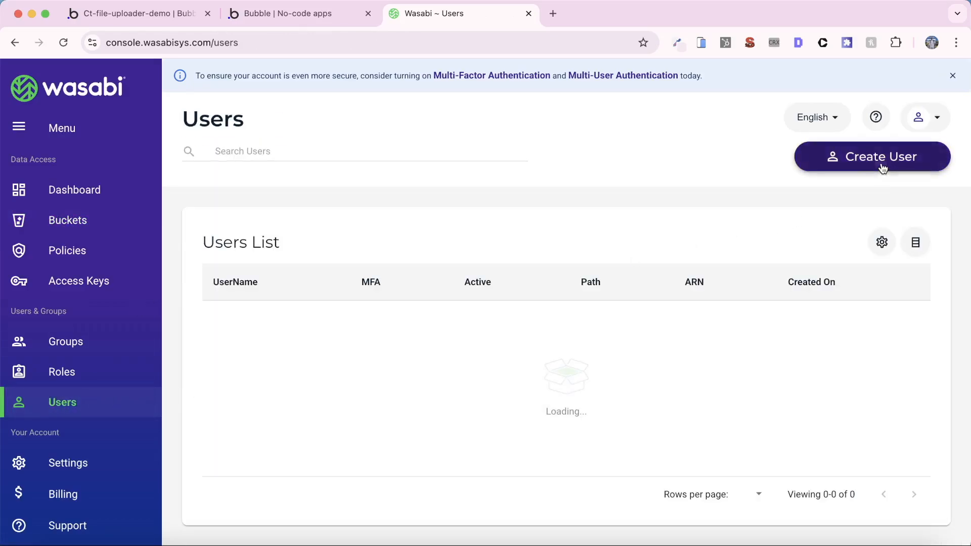
pyautogui.click(882, 165)
pyautogui.write('d')
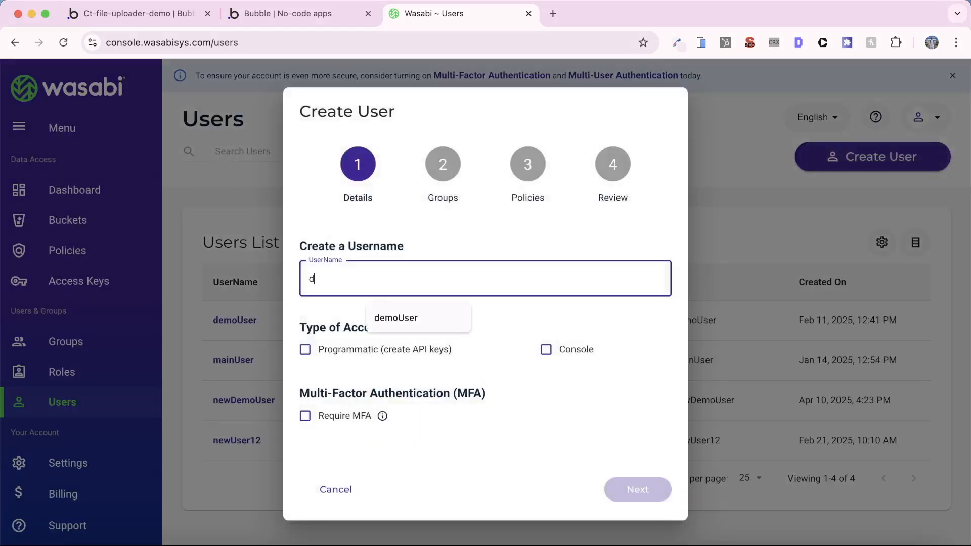
pyautogui.write('emoUser2')
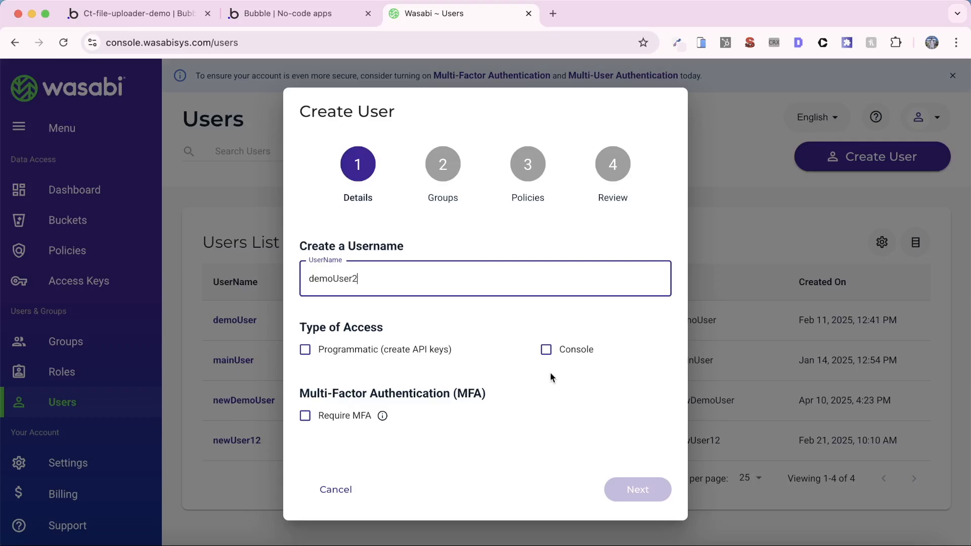
pyautogui.click(305, 350)
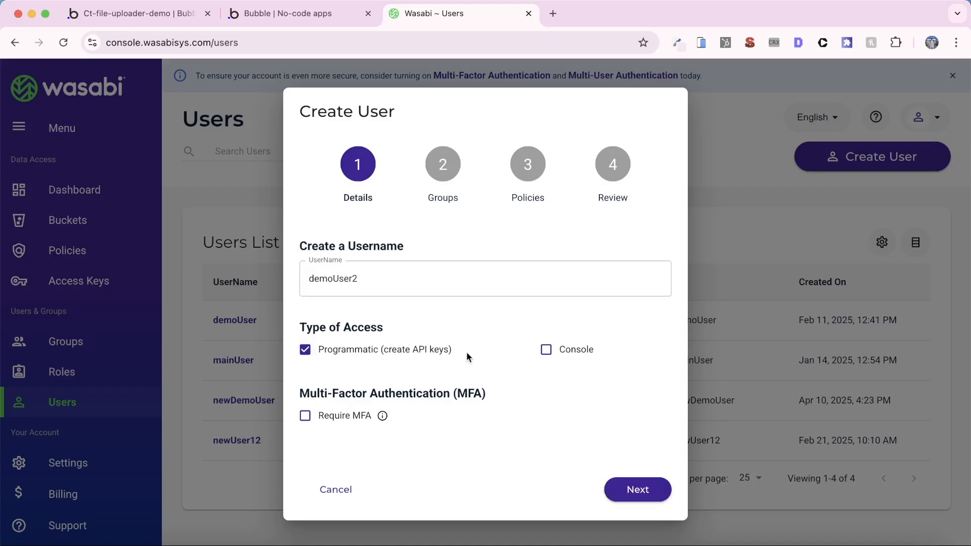
pyautogui.click(640, 491)
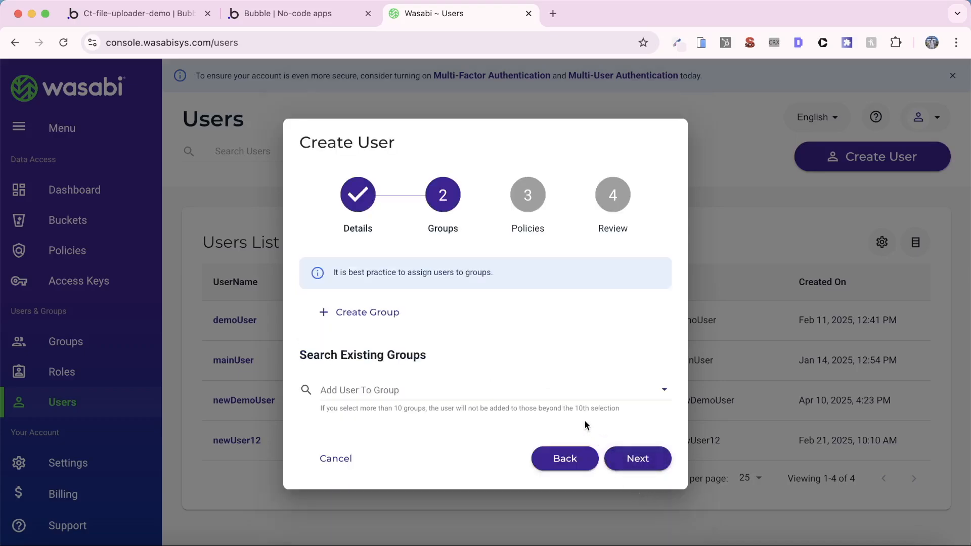
pyautogui.click(640, 458)
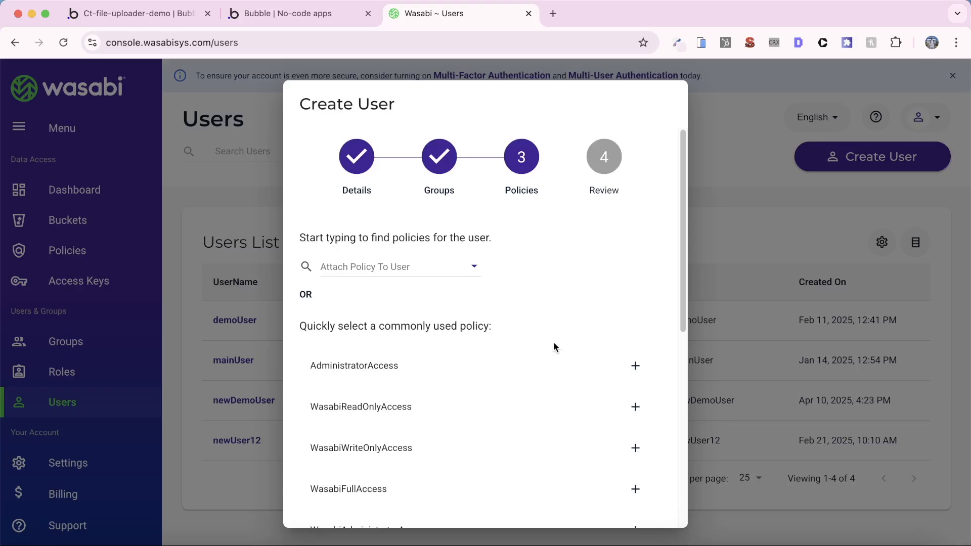
# Attach the AmazonS3FullAccess policy to the new user and finish creating it.
pyautogui.click(462, 266)
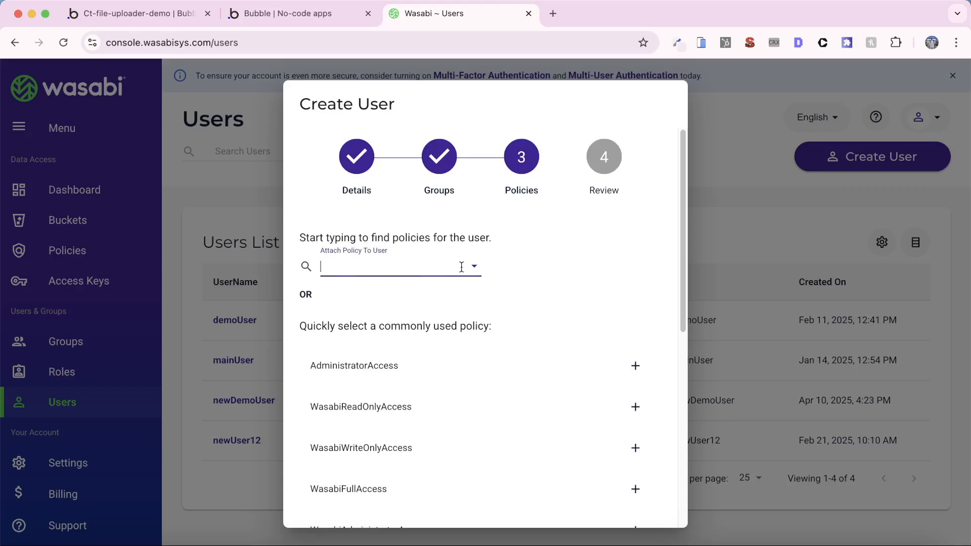
pyautogui.click(474, 268)
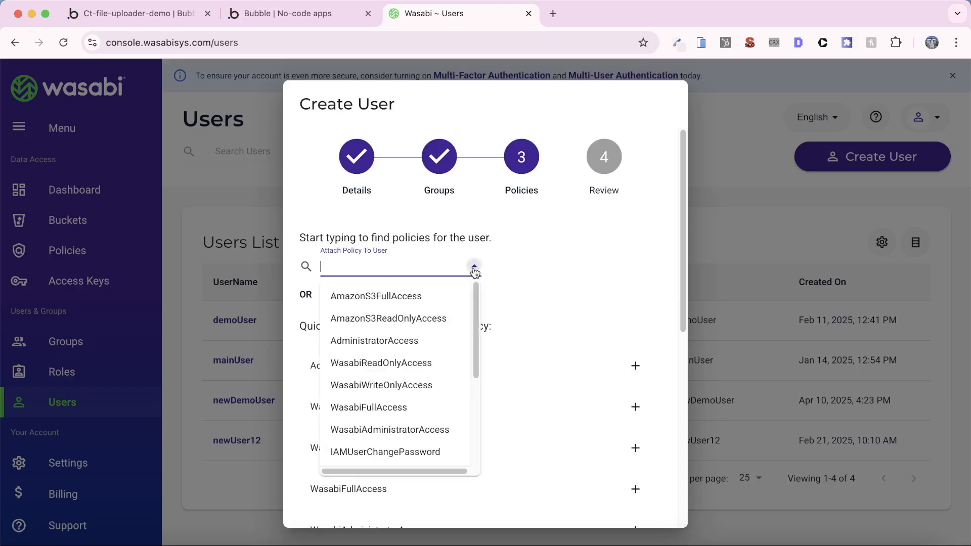
pyautogui.click(438, 296)
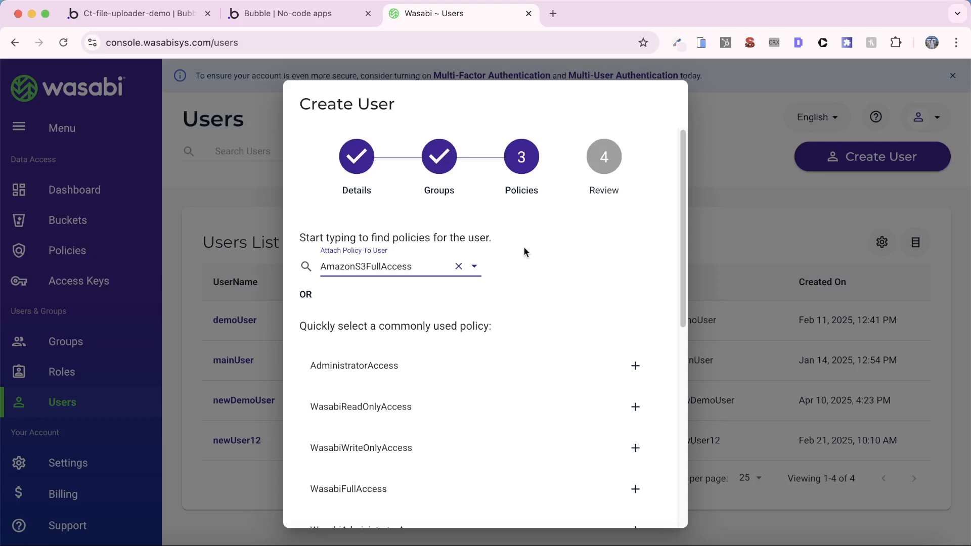
pyautogui.scroll(-10, 530, 283)
pyautogui.click(630, 510)
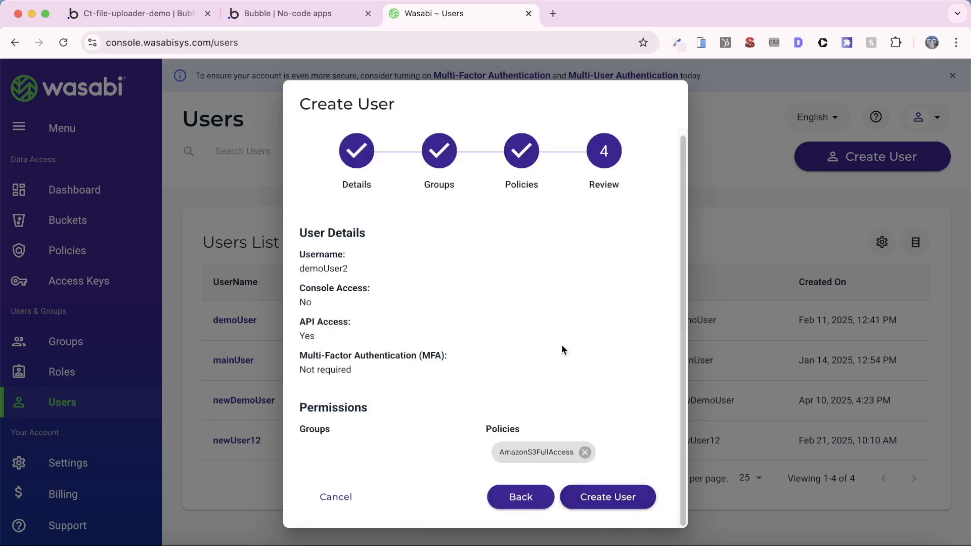
pyautogui.click(613, 497)
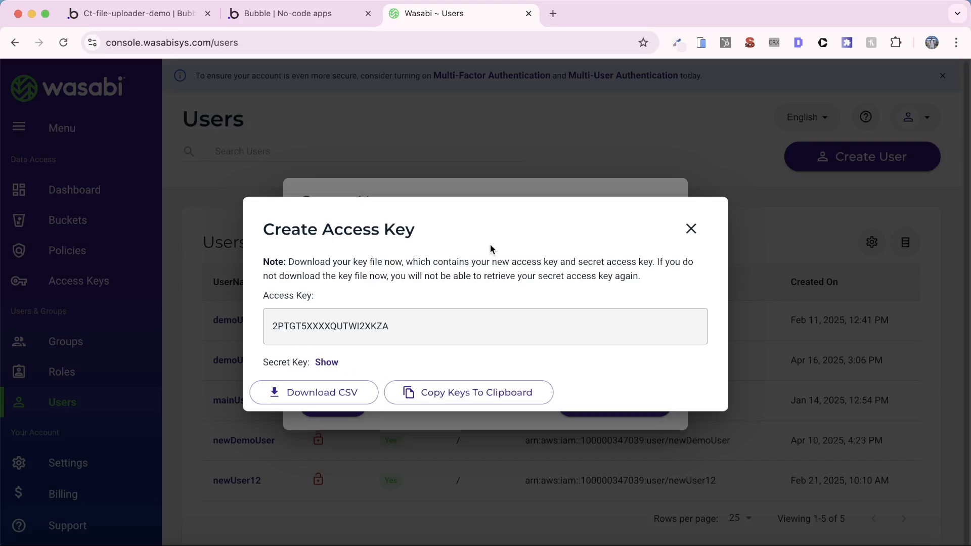
# Switch to the Bubble editor and review the installed CT File Uploader - Wasabi plugin.
pyautogui.click(150, 20)
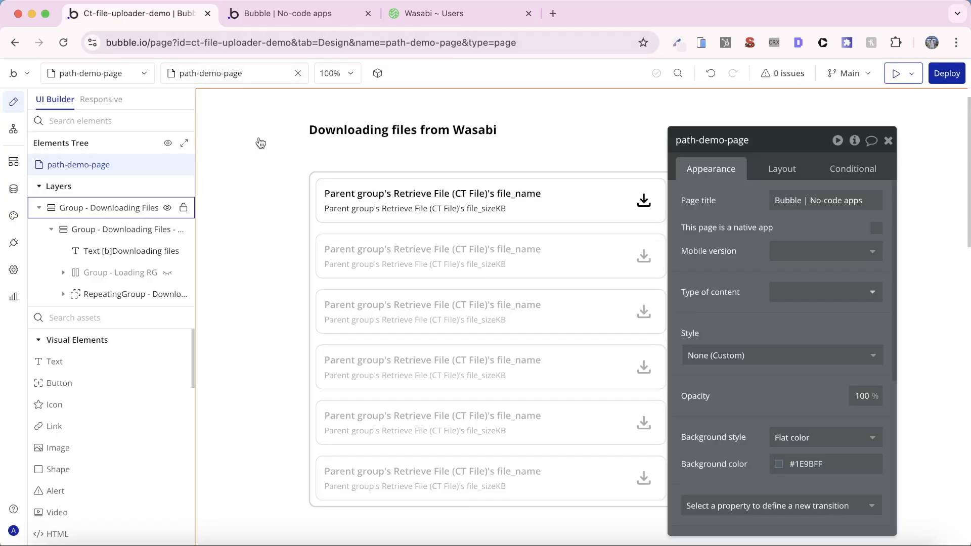
pyautogui.click(22, 244)
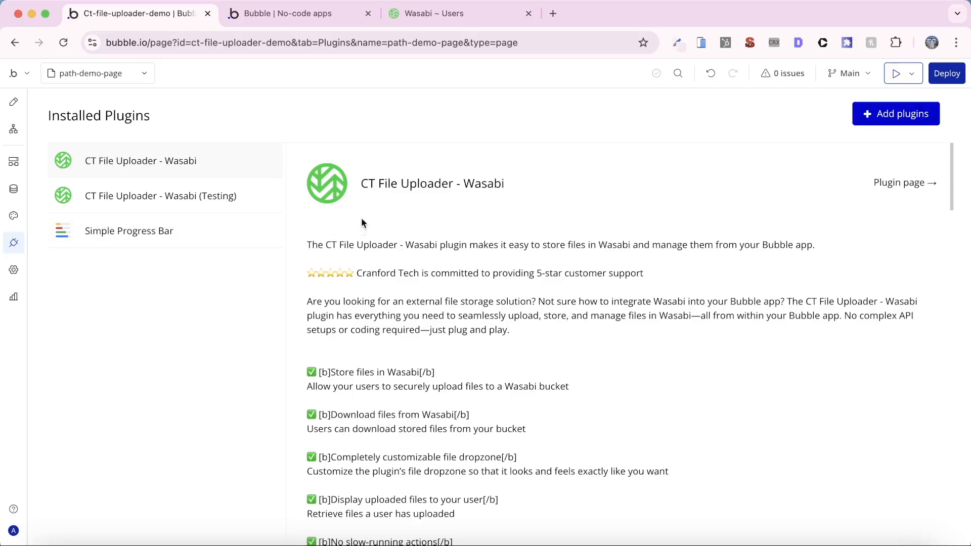
pyautogui.click(14, 102)
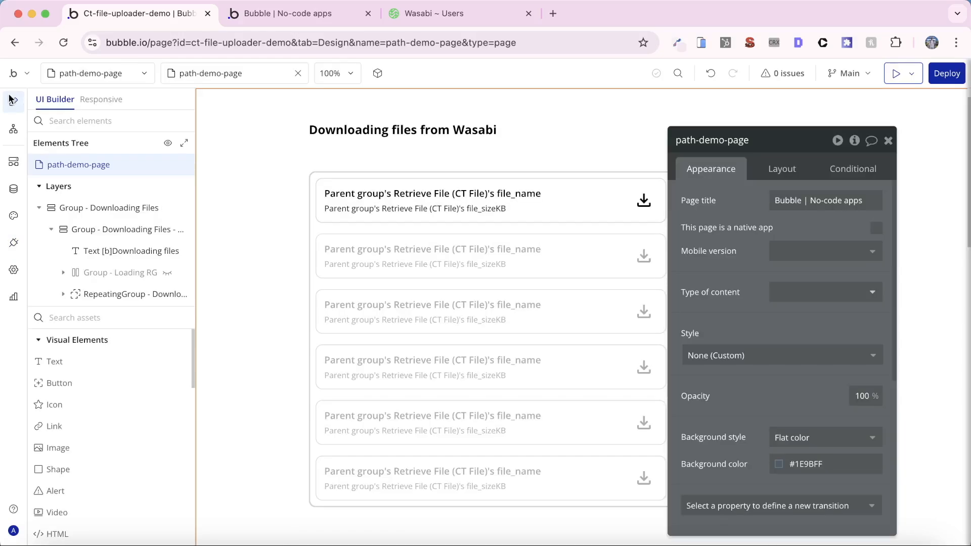
# Check the repeating group's type of content against the plugin type Retrieve File (CT File).
pyautogui.click(325, 177)
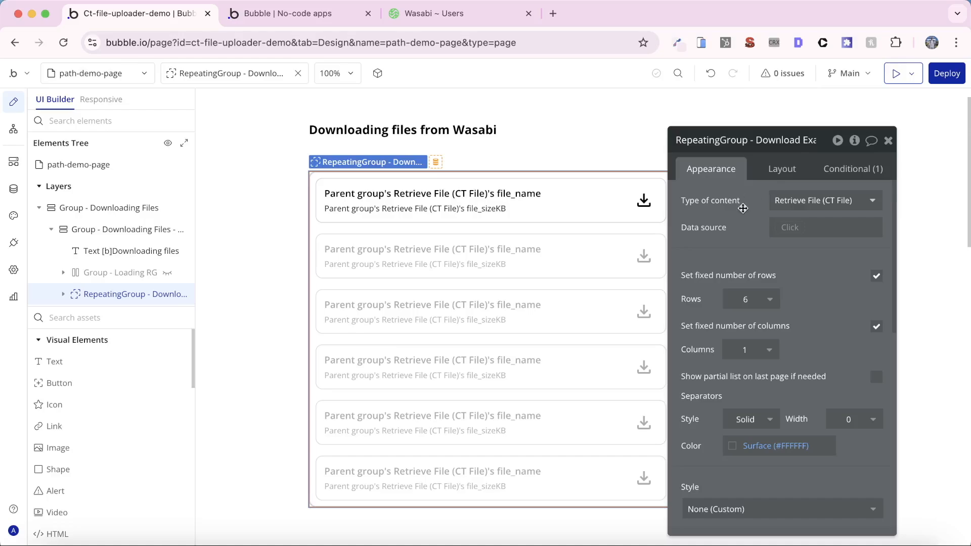
pyautogui.moveTo(725, 214)
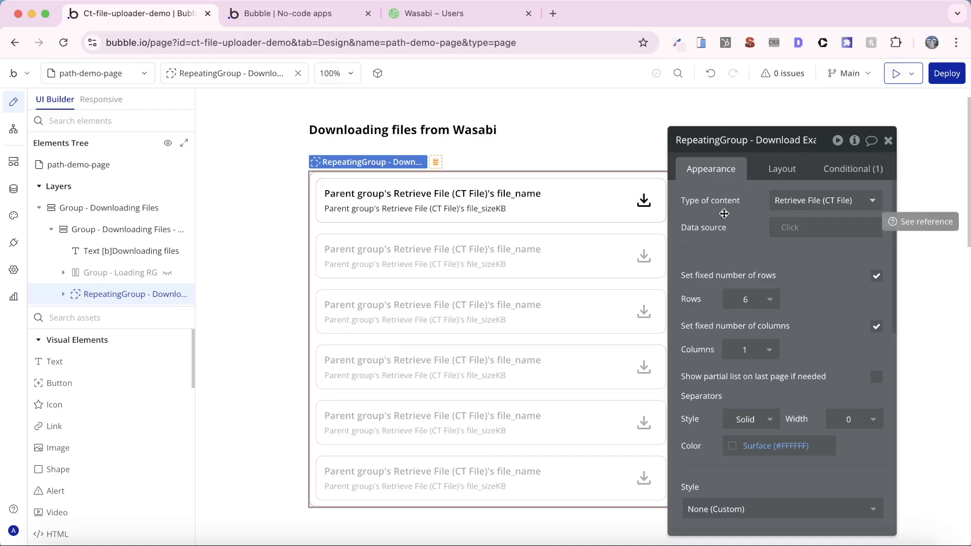
pyautogui.click(830, 201)
pyautogui.scroll(-5, 813, 308)
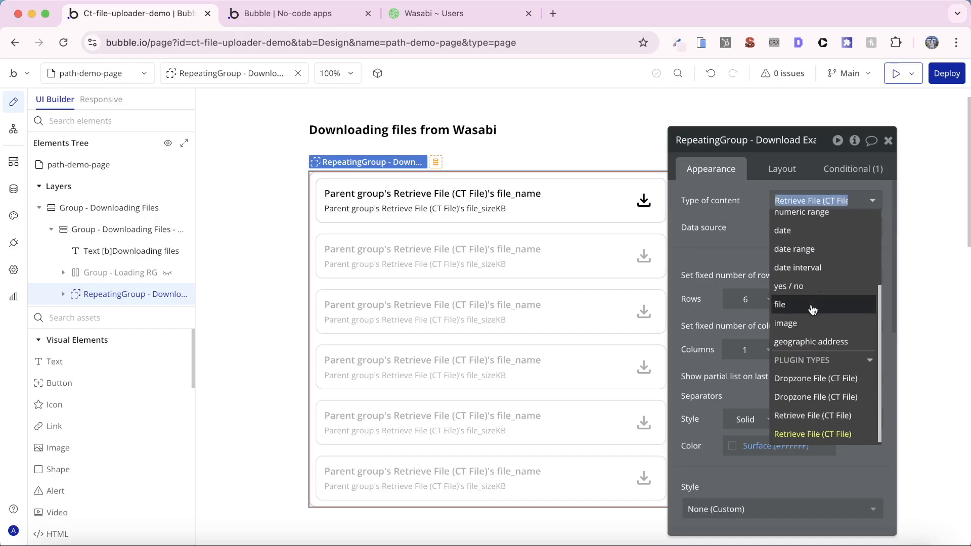
pyautogui.click(827, 435)
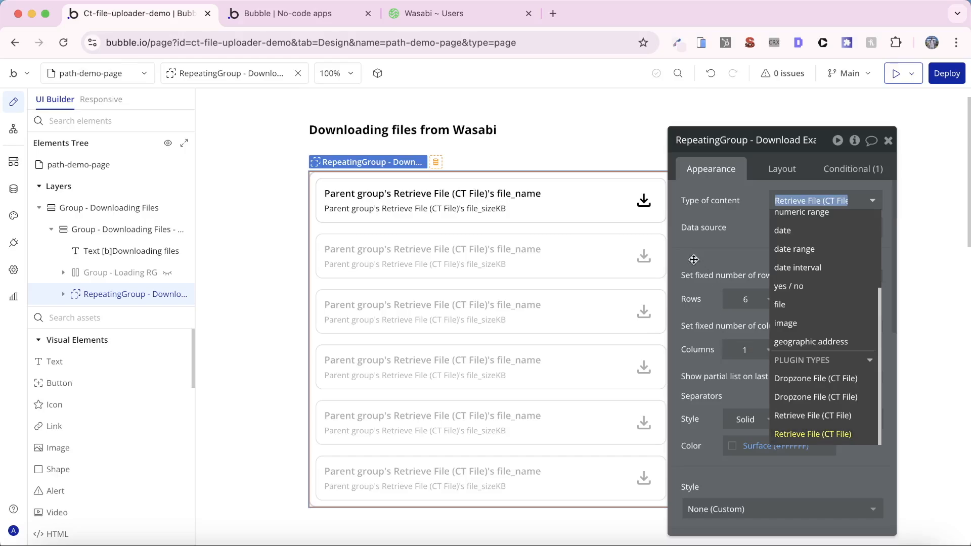
# Examine the row container's data source and its file name and file size texts, and view the running demo page.
pyautogui.click(472, 221)
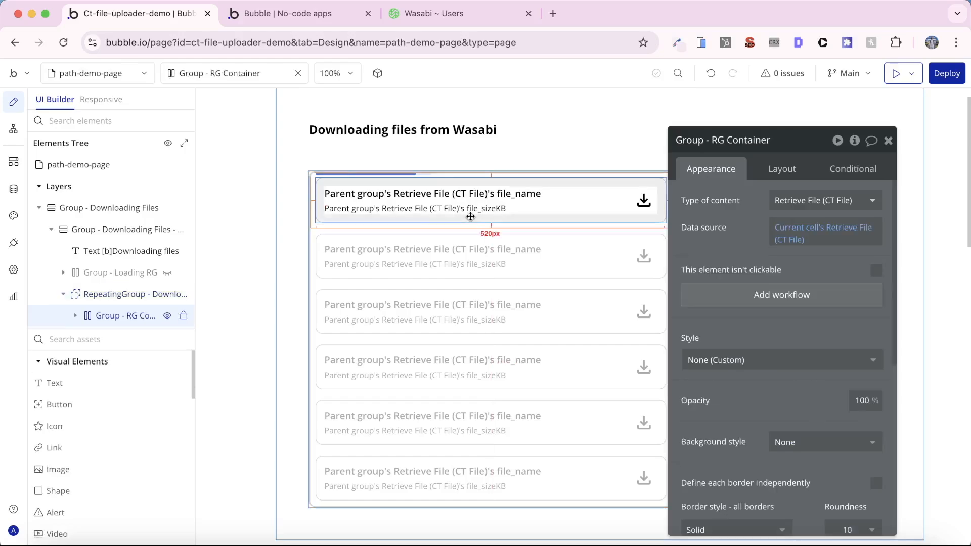
pyautogui.click(488, 194)
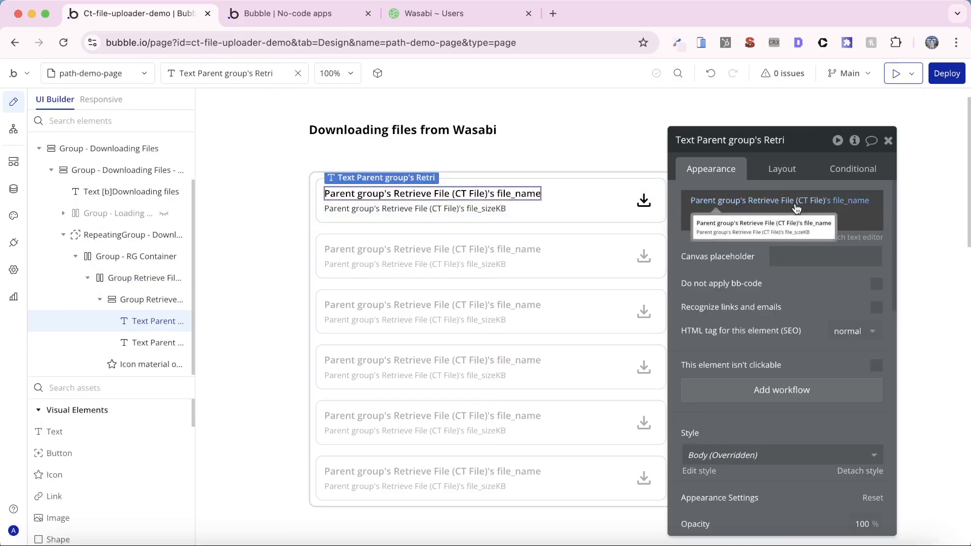
pyautogui.click(783, 230)
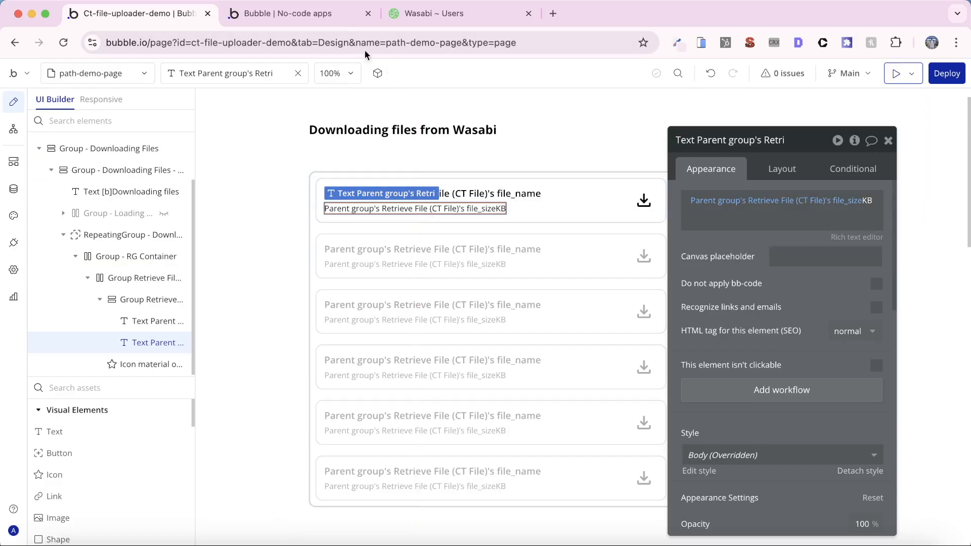
pyautogui.click(306, 20)
pyautogui.click(485, 64)
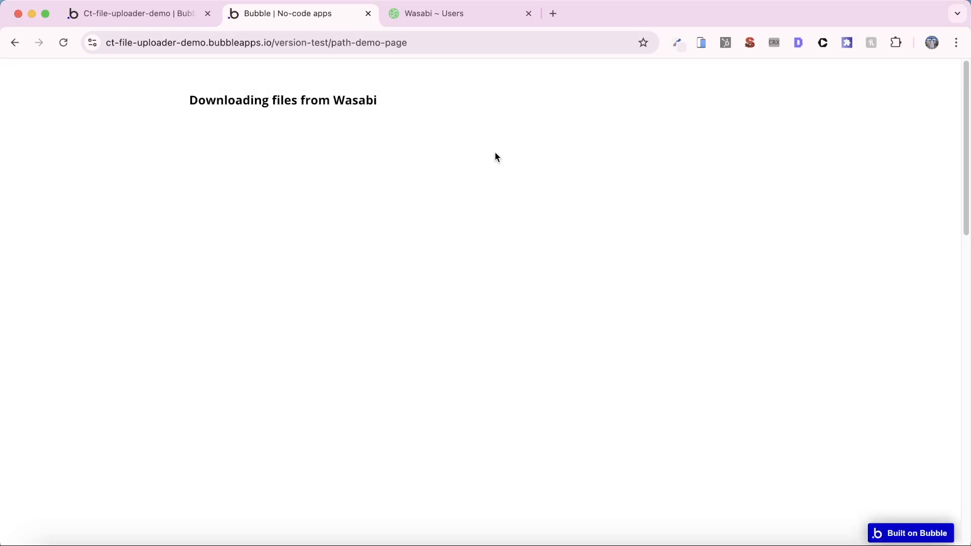
# Create a workflow on path-demo-page in the Bubble editor with the Page is loaded event.
pyautogui.click(131, 21)
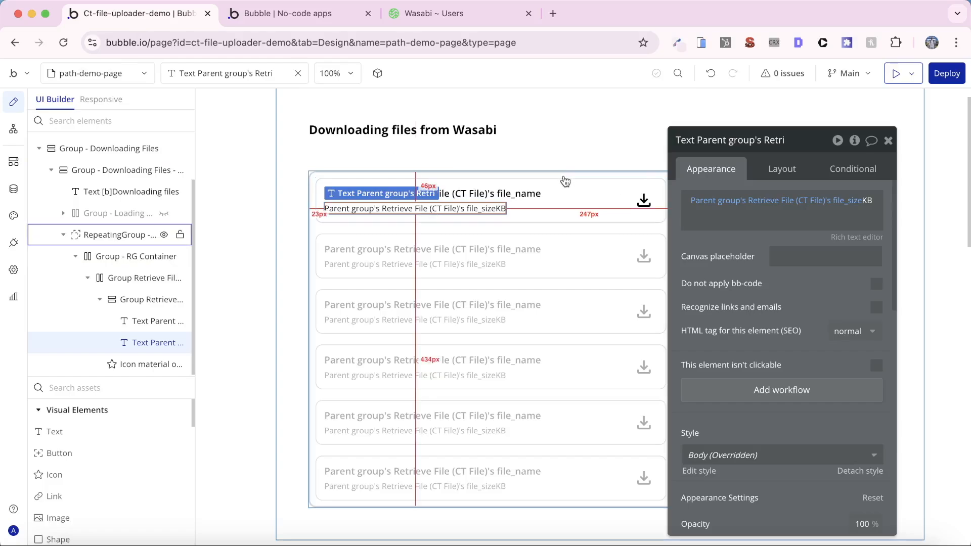
pyautogui.click(12, 132)
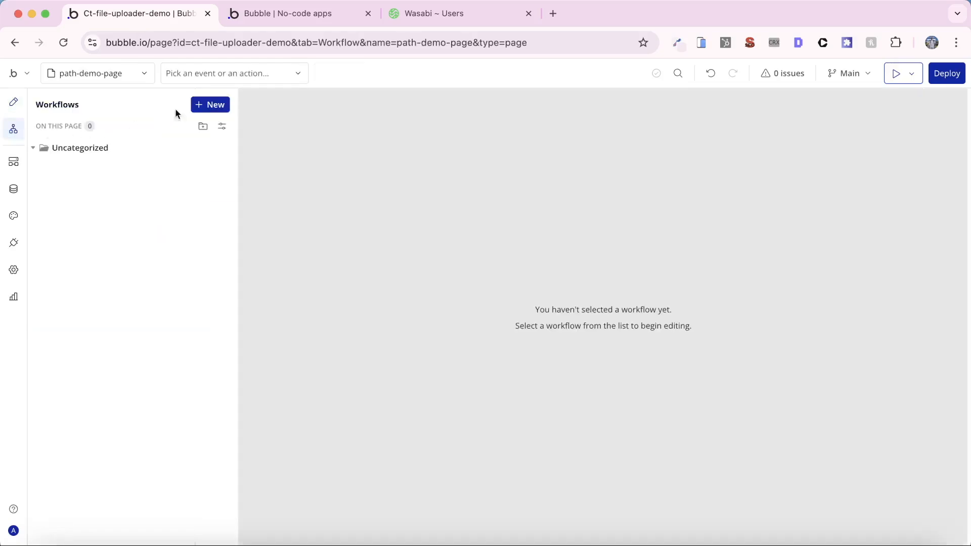
pyautogui.click(216, 108)
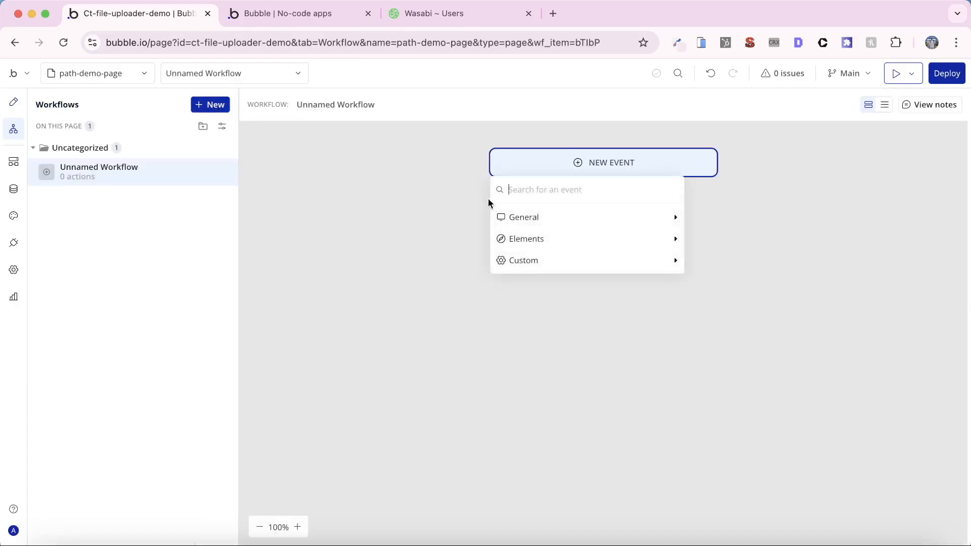
pyautogui.moveTo(540, 222)
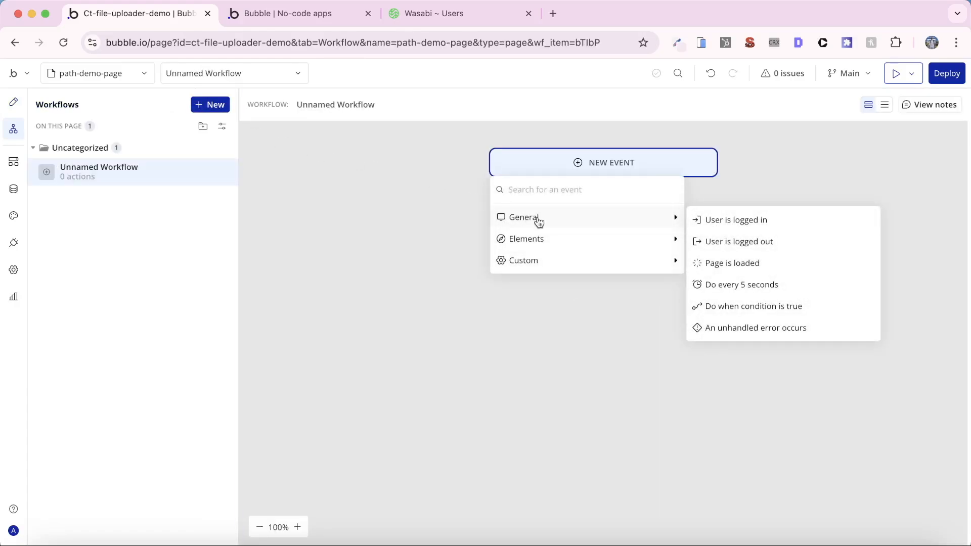
pyautogui.click(726, 263)
# Add the plugin action Retrieve files from Wasabi as the first step of the page-load workflow.
pyautogui.click(603, 188)
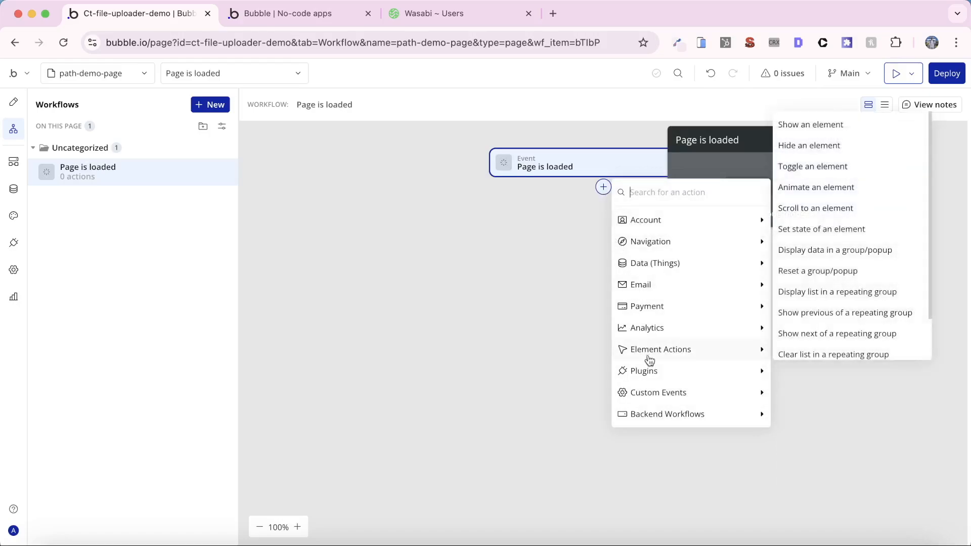
pyautogui.moveTo(650, 371)
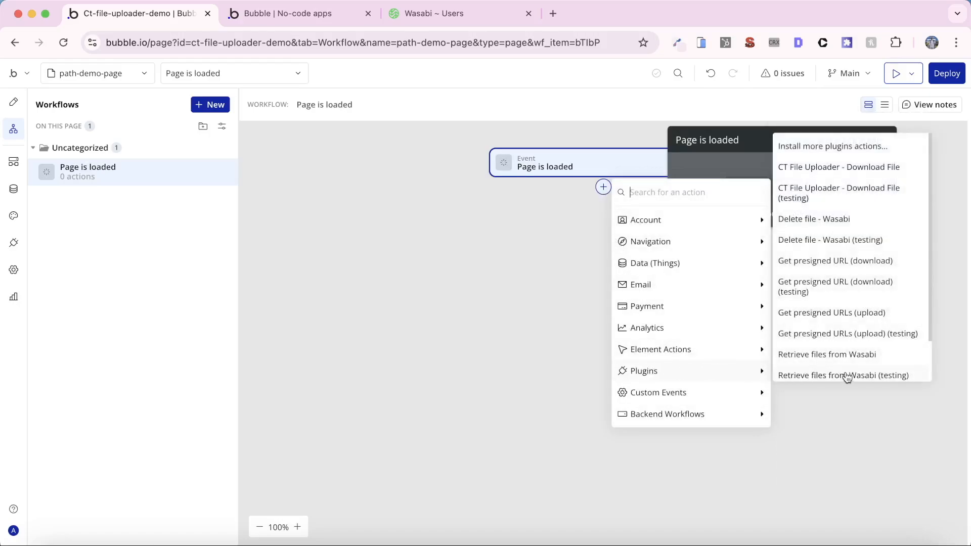
pyautogui.scroll(-2, 862, 338)
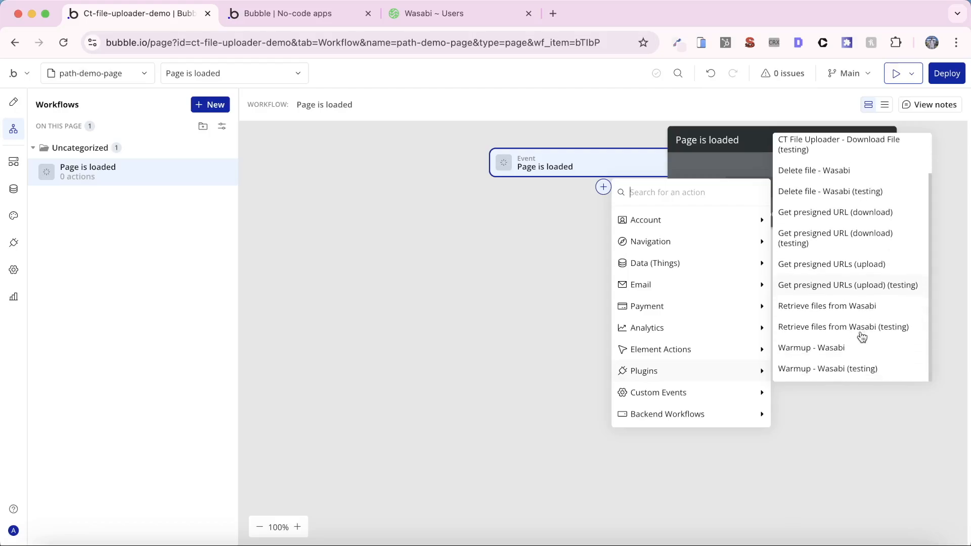
pyautogui.click(859, 312)
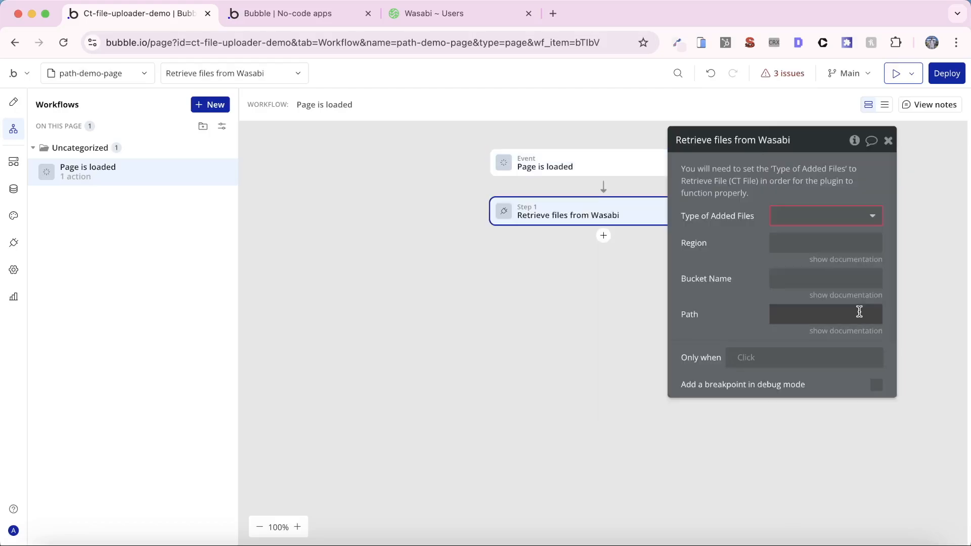
# Set the Type of Added Files of the Retrieve files from Wasabi action to Retrieve File (CT File).
pyautogui.click(842, 222)
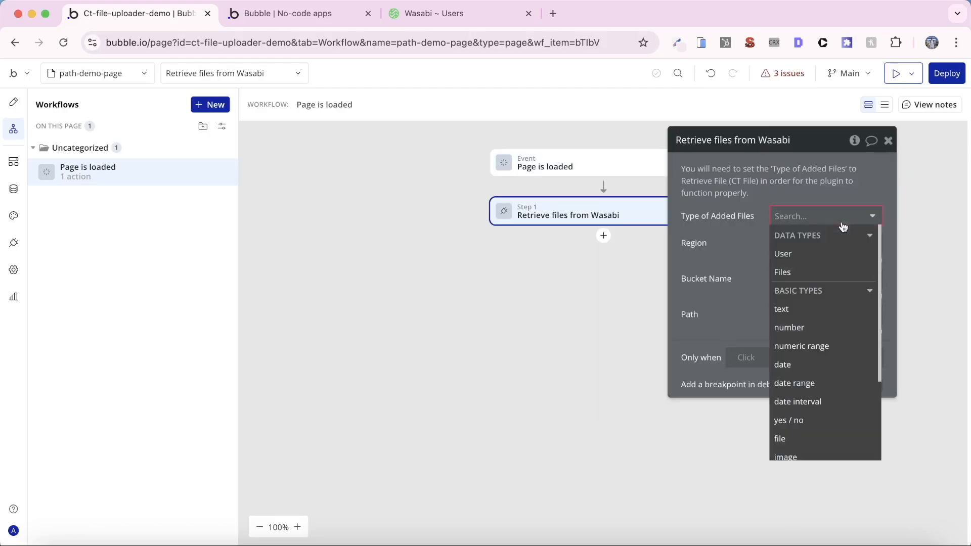
pyautogui.scroll(-3, 837, 310)
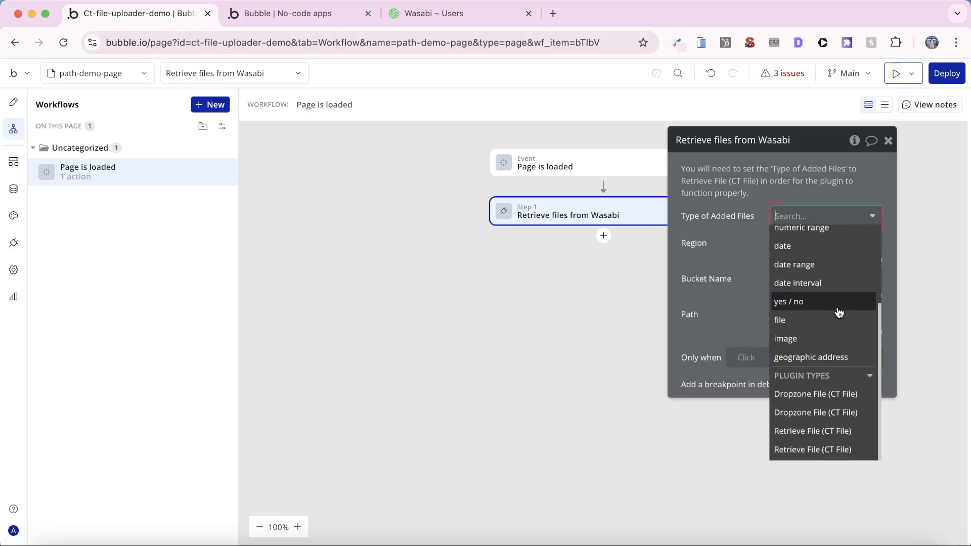
pyautogui.click(815, 433)
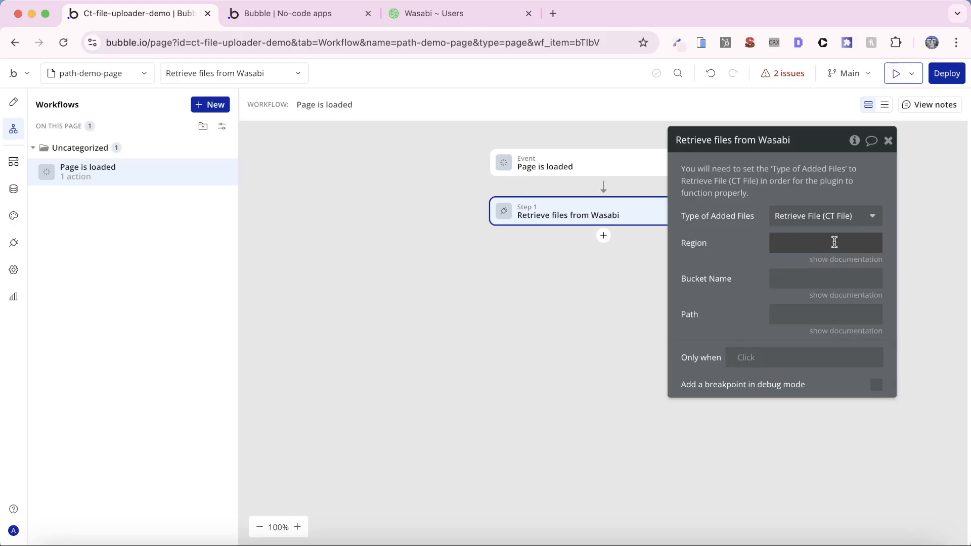
# Switch to the Wasabi console, dismiss the open access key and user dialogs, and open the bucket ct-as7unc9.
pyautogui.click(434, 13)
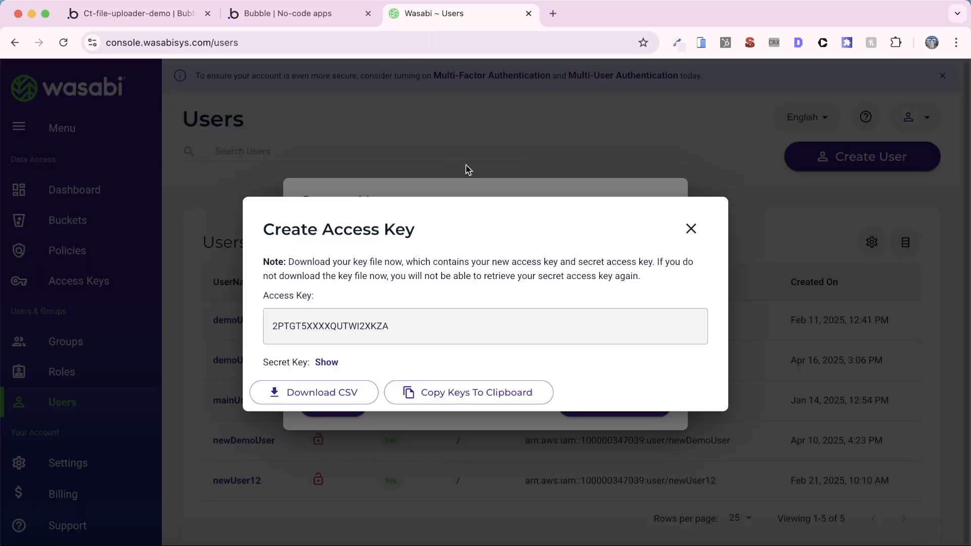
pyautogui.click(688, 228)
pyautogui.click(499, 117)
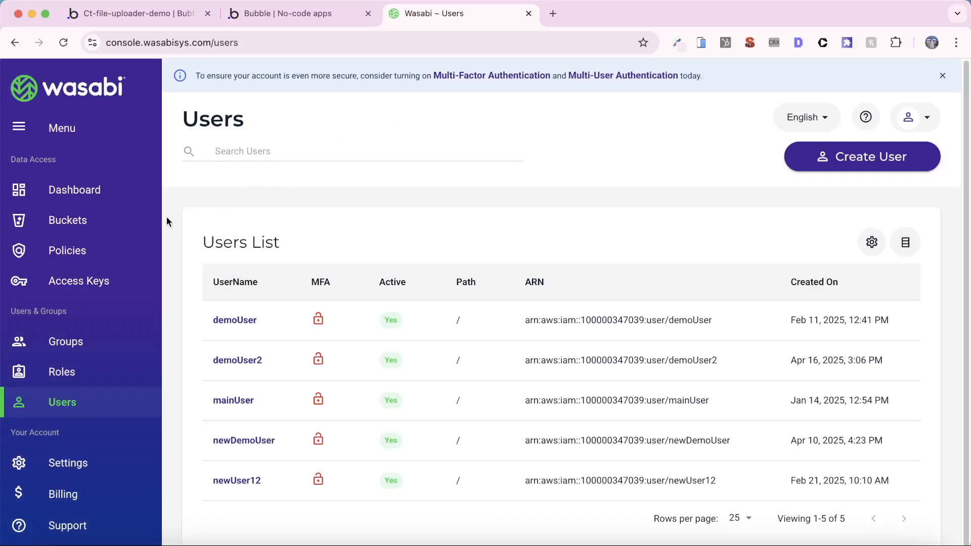
pyautogui.click(74, 227)
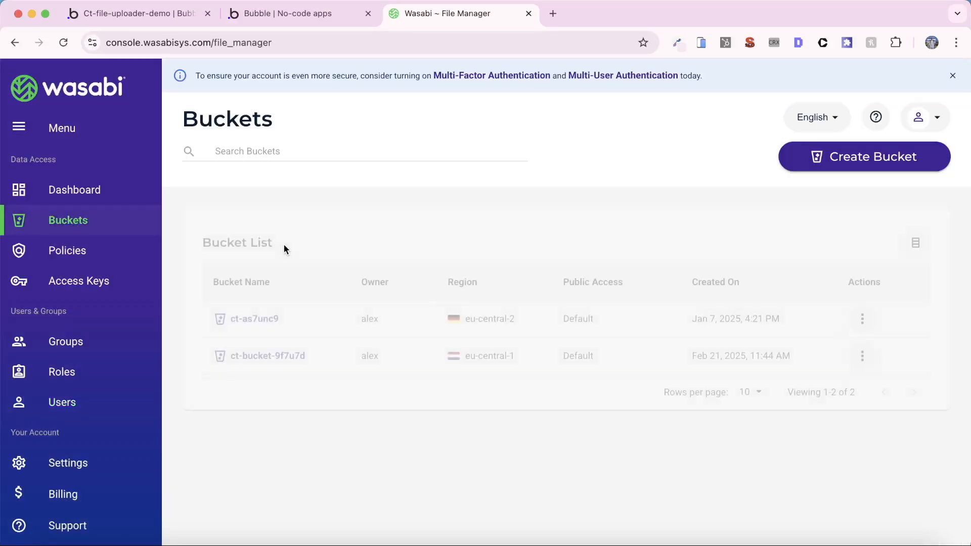
pyautogui.click(254, 318)
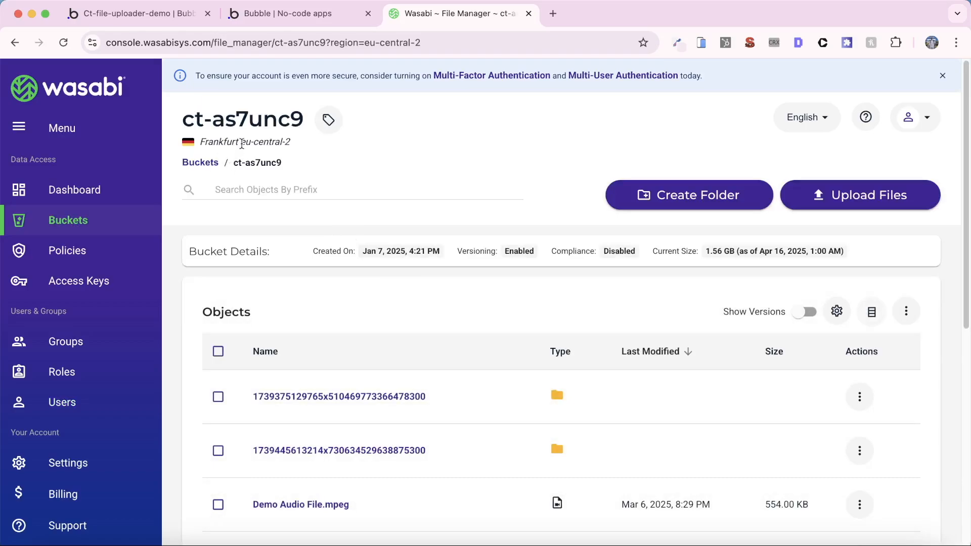
# Copy the bucket's region eu-central-2 into the Region of the Retrieve files from Wasabi action in the Bubble editor.
pyautogui.moveTo(241, 143); pyautogui.dragTo(297, 150)
pyautogui.press('super+c')
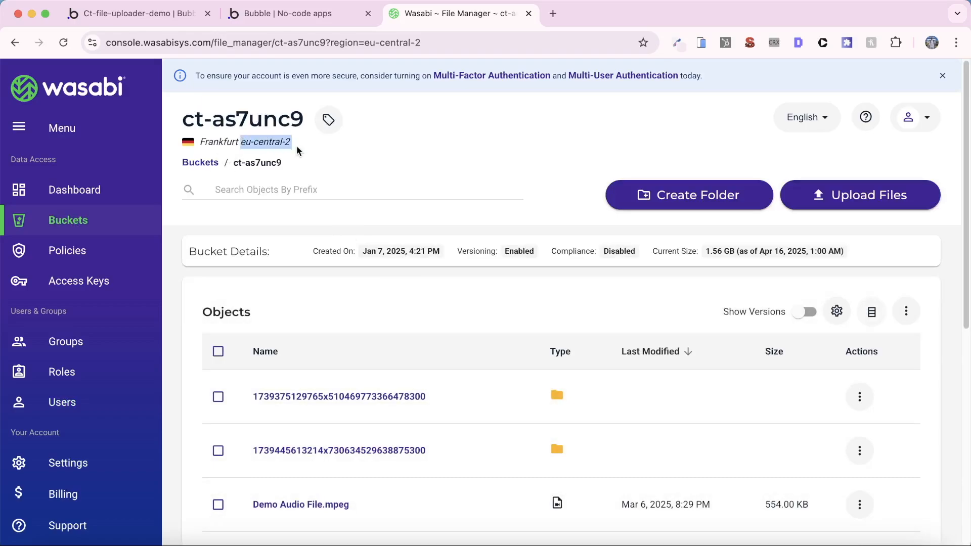
pyautogui.click(283, 14)
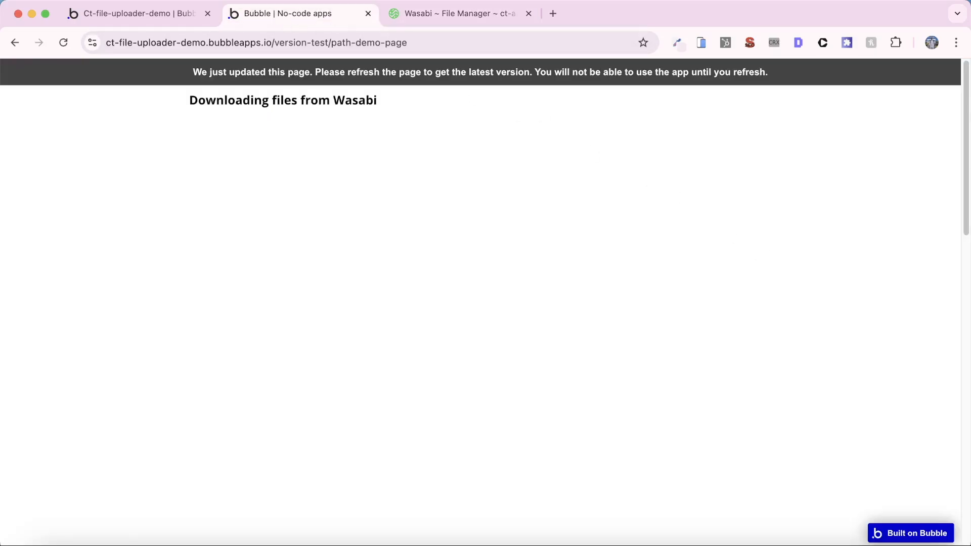
pyautogui.click(130, 14)
pyautogui.click(798, 248)
pyautogui.press('super+v')
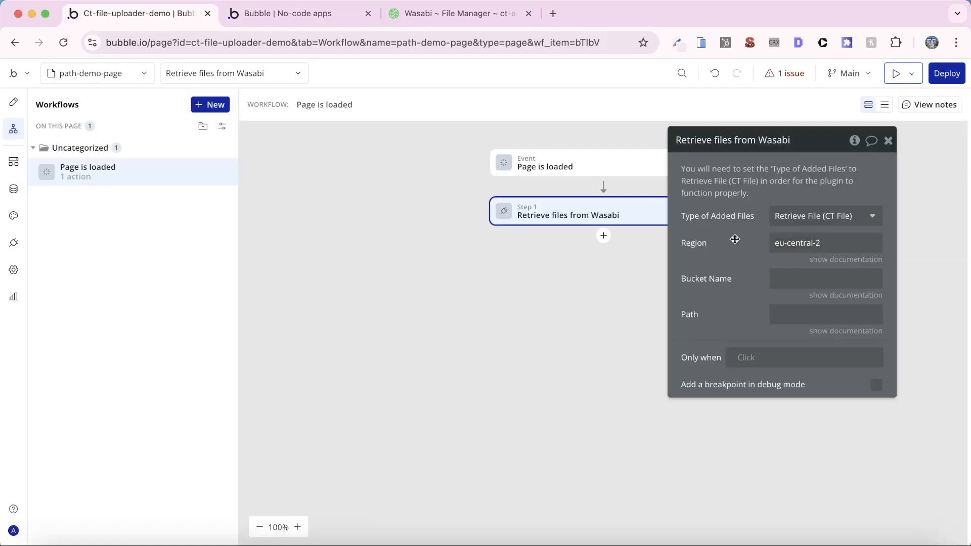
# Copy the bucket name ct-as7unc9 from the Wasabi console into the Bucket Name of the Bubble action.
pyautogui.click(446, 13)
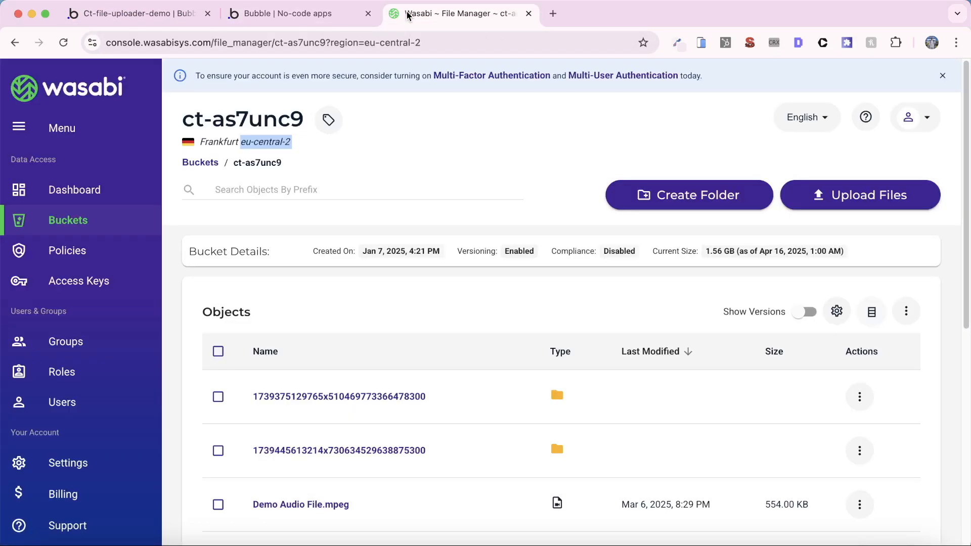
pyautogui.moveTo(183, 118); pyautogui.dragTo(305, 120)
pyautogui.press('super+c')
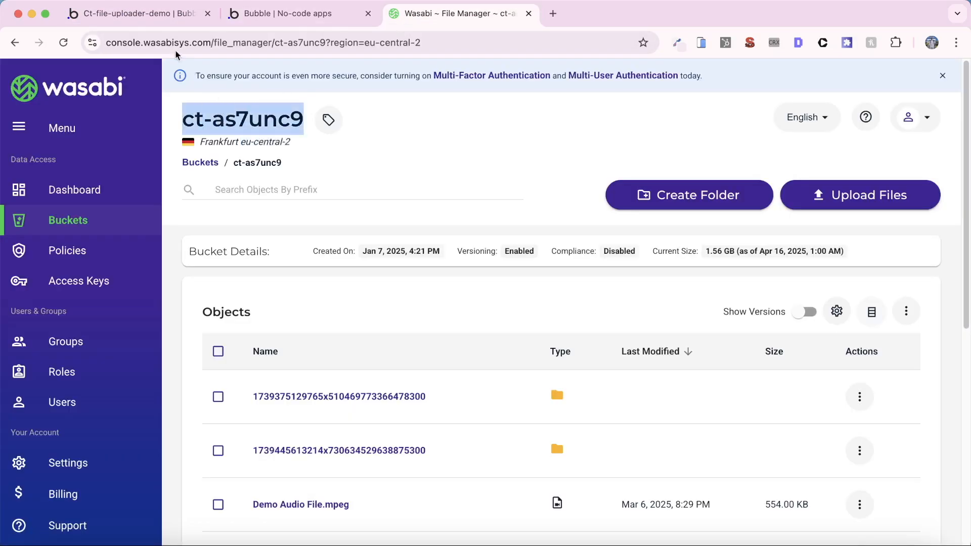
pyautogui.click(154, 14)
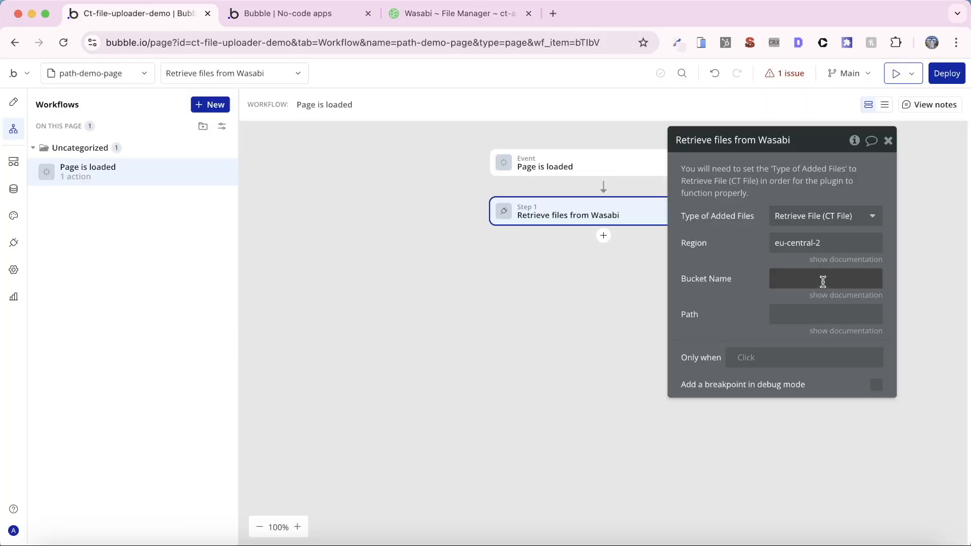
pyautogui.click(776, 279)
pyautogui.press('super+v')
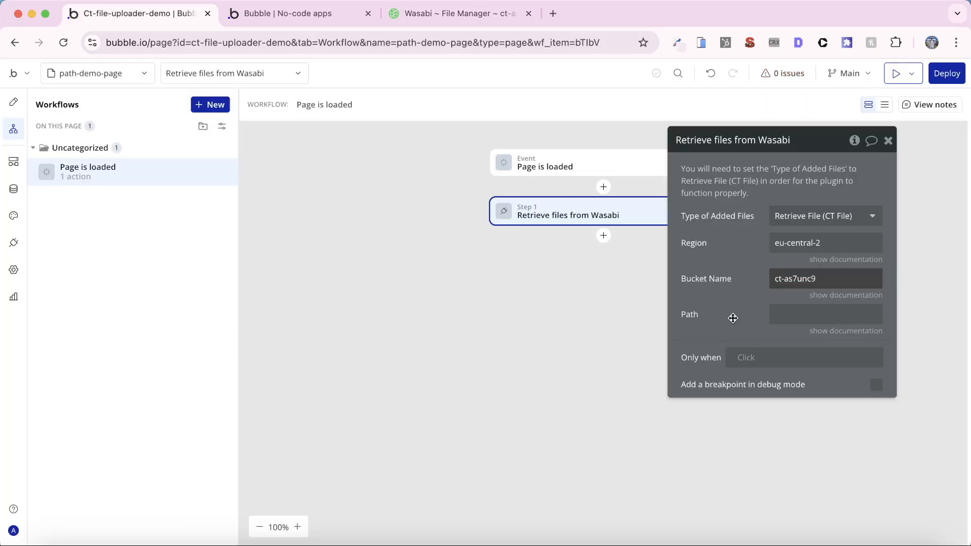
# Review the folders and files at the root of the ct-as7unc9 bucket in Wasabi, and return to the Bubble editor.
pyautogui.click(458, 14)
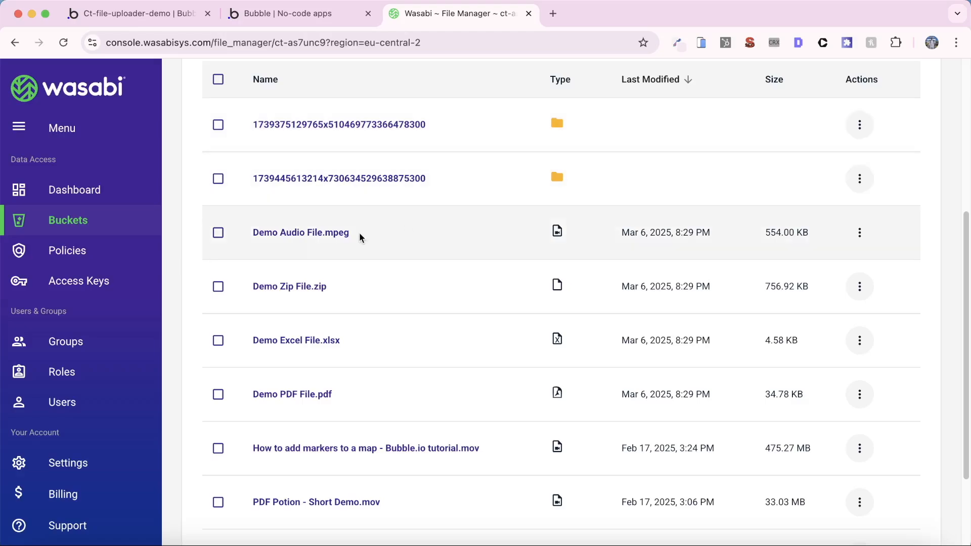
pyautogui.scroll(-3, 356, 251)
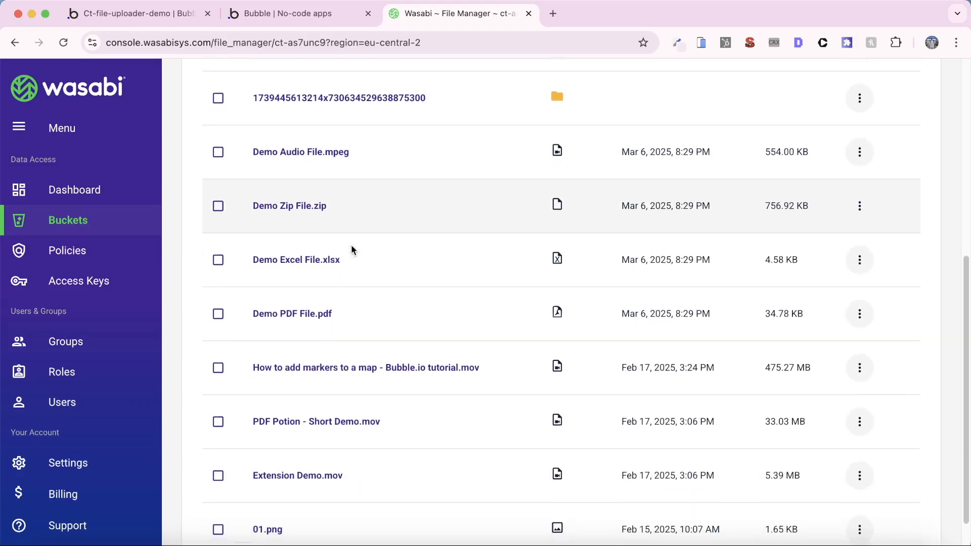
pyautogui.scroll(-1, 353, 249)
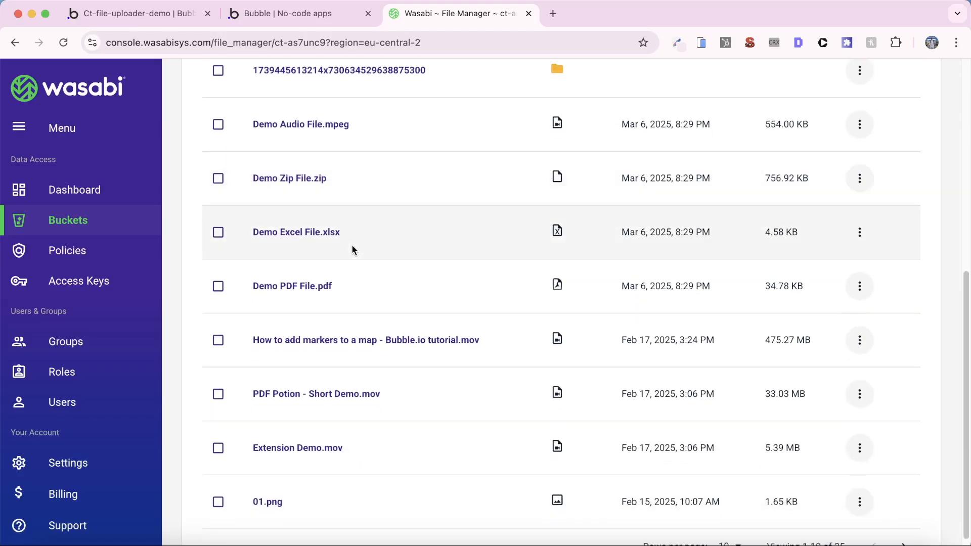
pyautogui.click(130, 13)
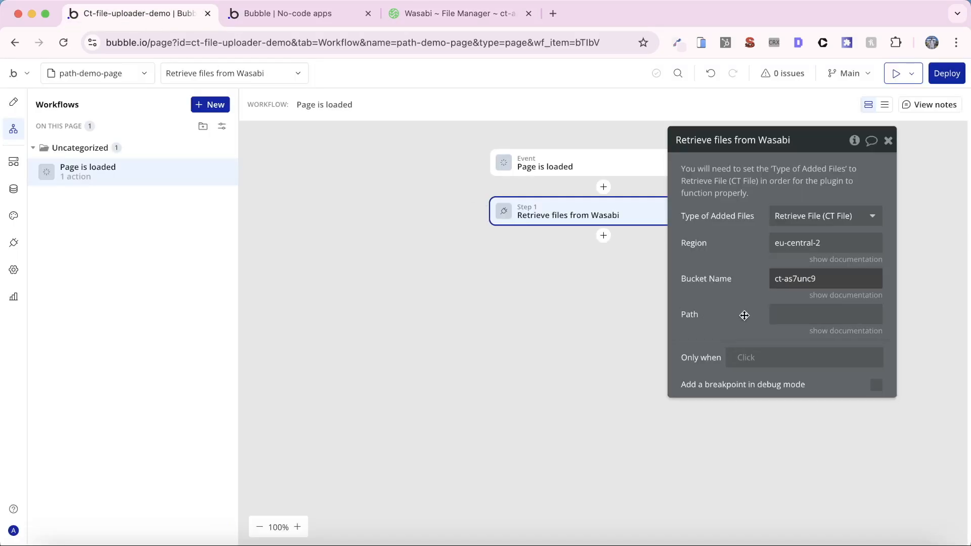
# Add the action Display list in a repeating group as step 2 of the Page is loaded workflow.
pyautogui.click(888, 141)
pyautogui.click(603, 236)
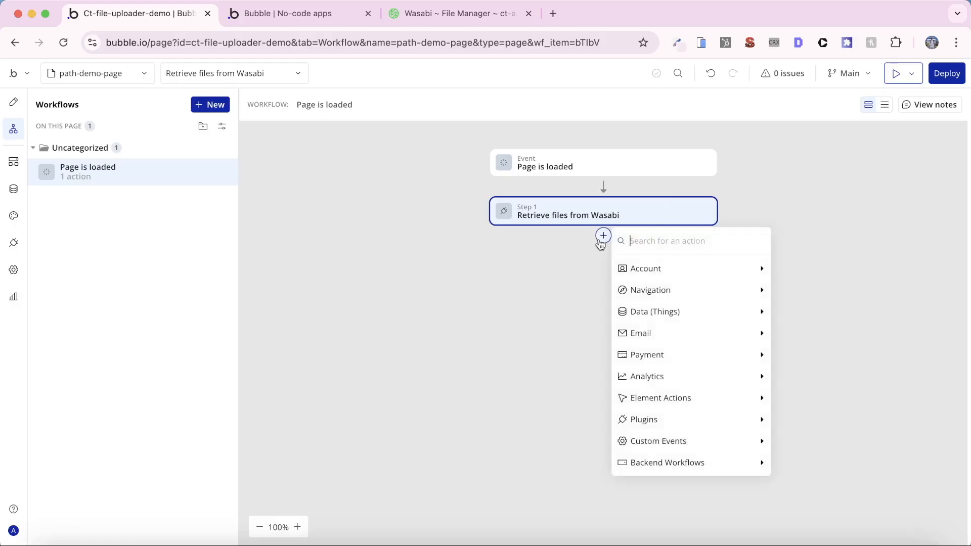
pyautogui.write('dis')
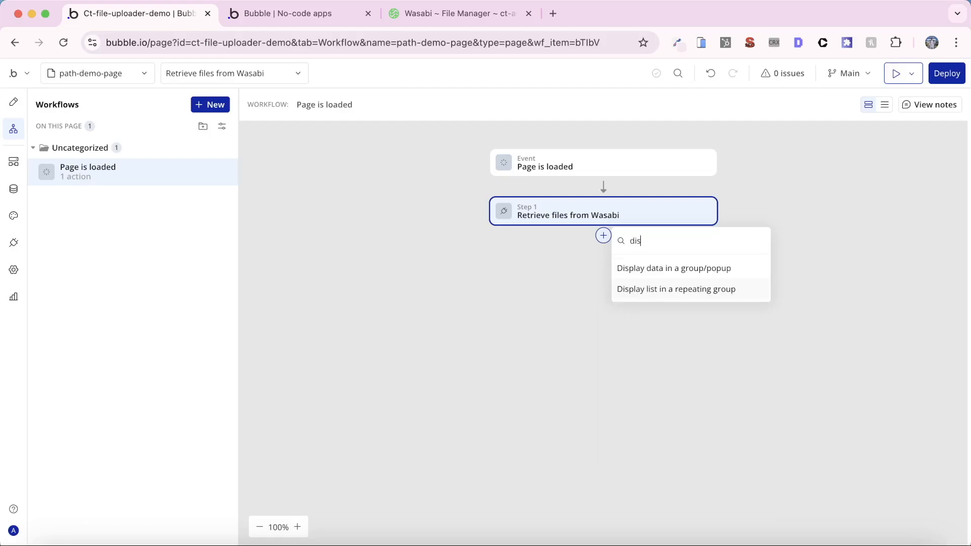
pyautogui.click(687, 290)
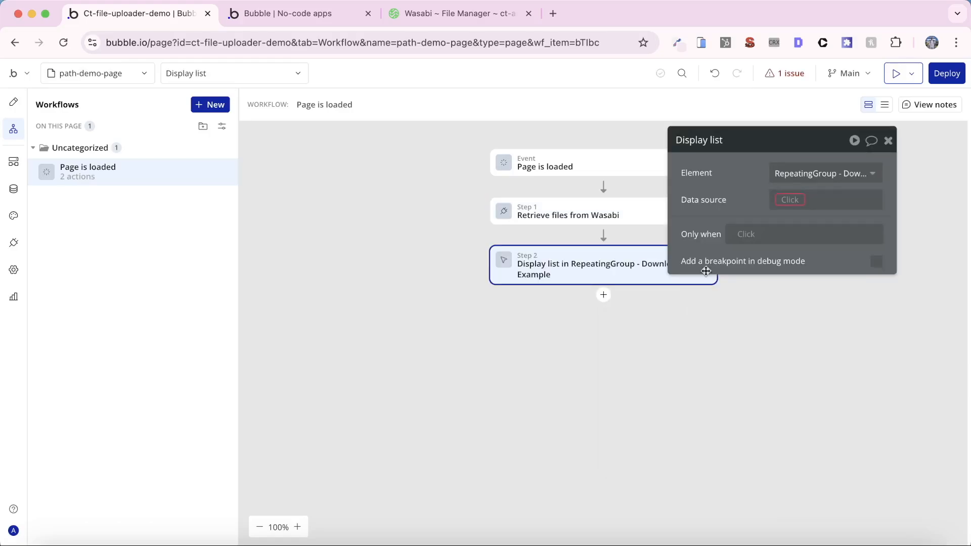
# Target RepeatingGroup - Download Example in the Display list action and set its data source to Result of step 1's wasabi_file.
pyautogui.click(835, 182)
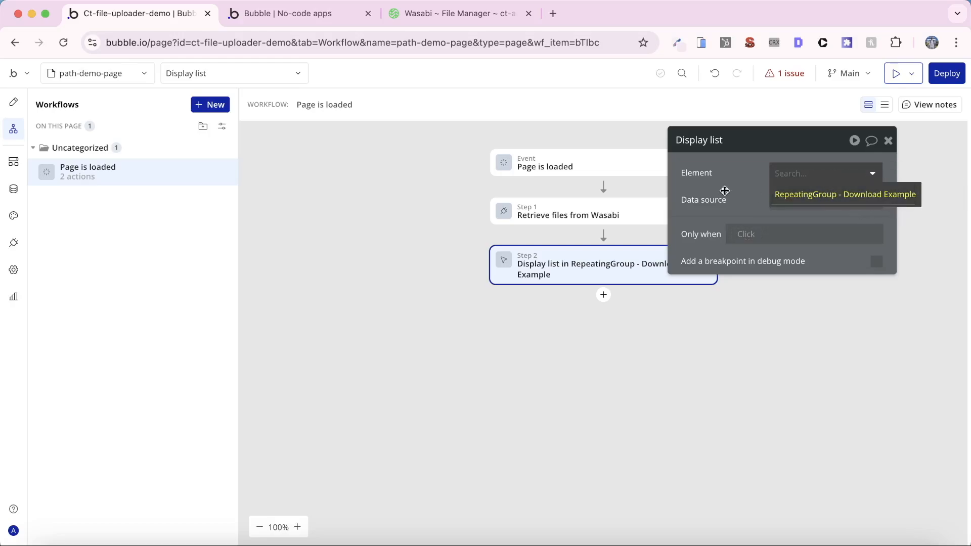
pyautogui.click(783, 195)
pyautogui.click(781, 202)
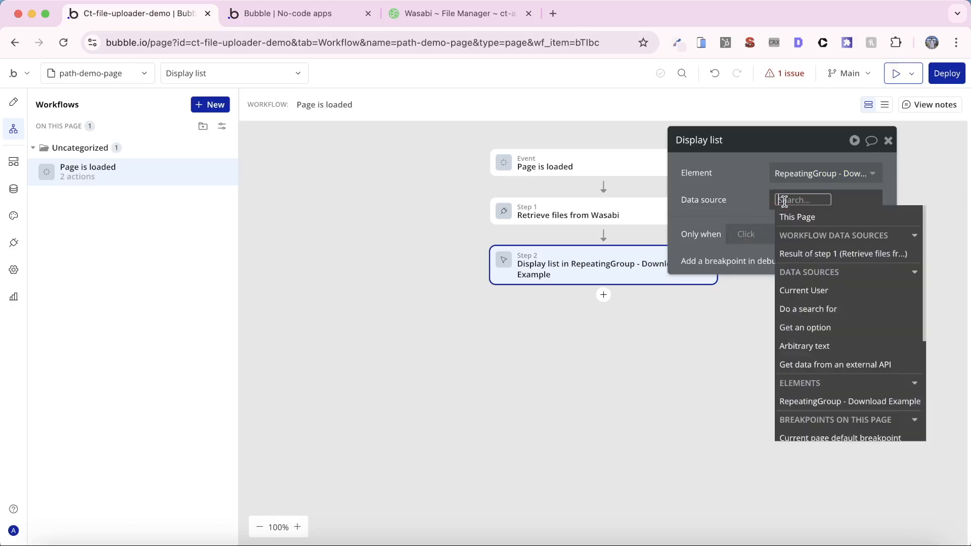
pyautogui.click(834, 252)
pyautogui.click(824, 245)
pyautogui.click(729, 203)
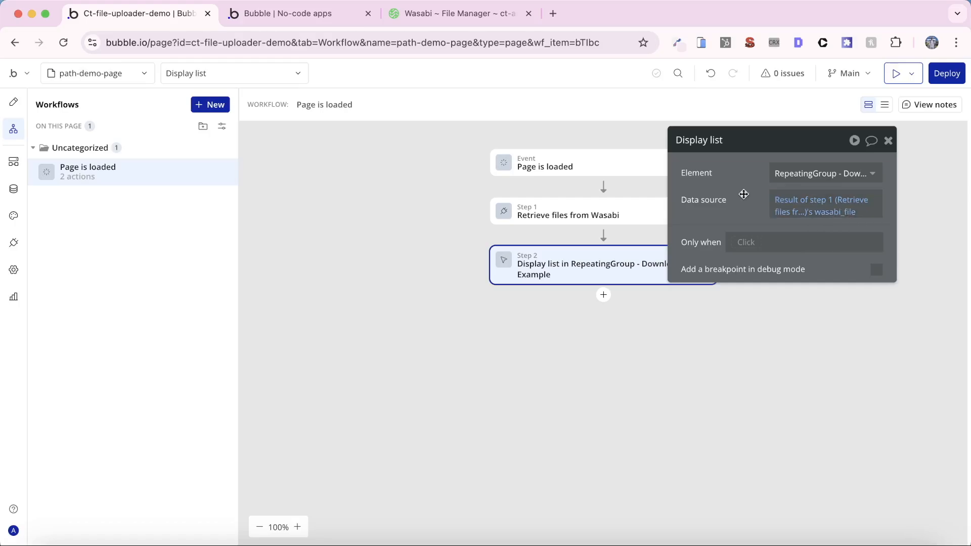
# Reload the running demo page and compare its listed files with the objects in the Wasabi bucket.
pyautogui.click(296, 24)
pyautogui.press('super+r')
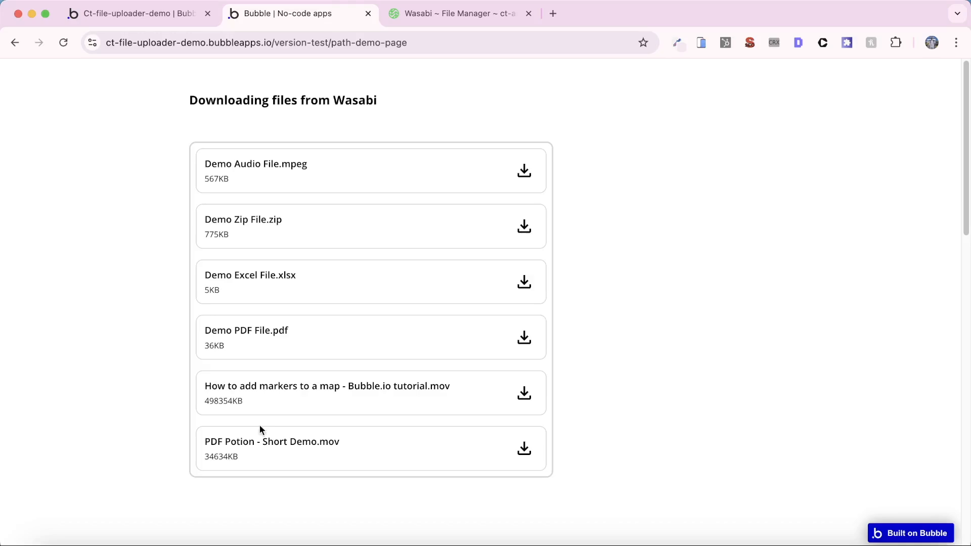
pyautogui.click(440, 14)
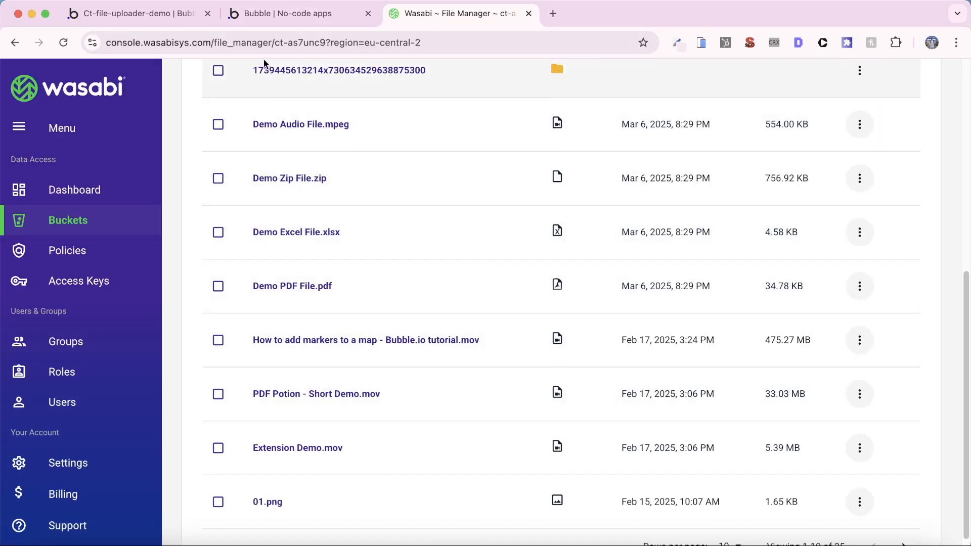
pyautogui.click(291, 18)
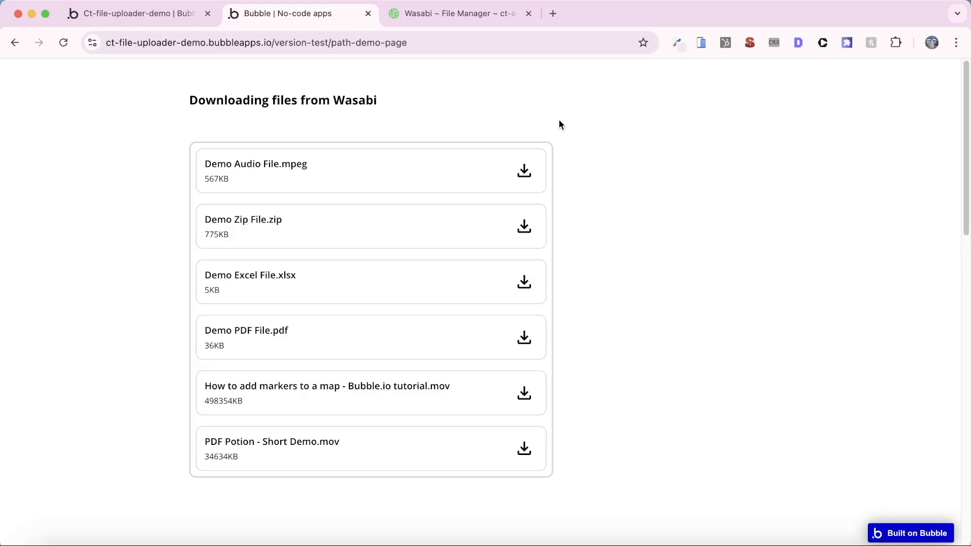
# In the Bubble page design, show the hidden Group - Loading RG and make it visible on page load.
pyautogui.click(151, 13)
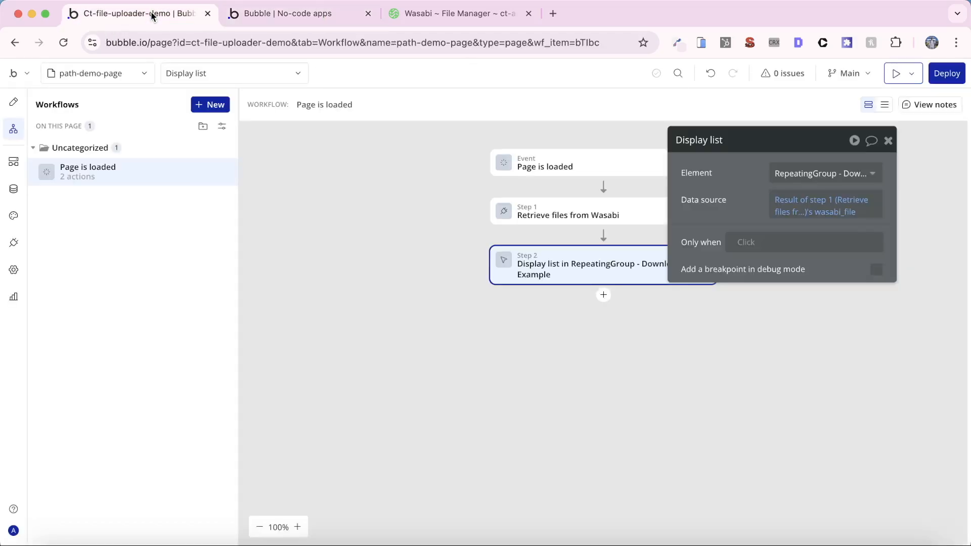
pyautogui.click(13, 101)
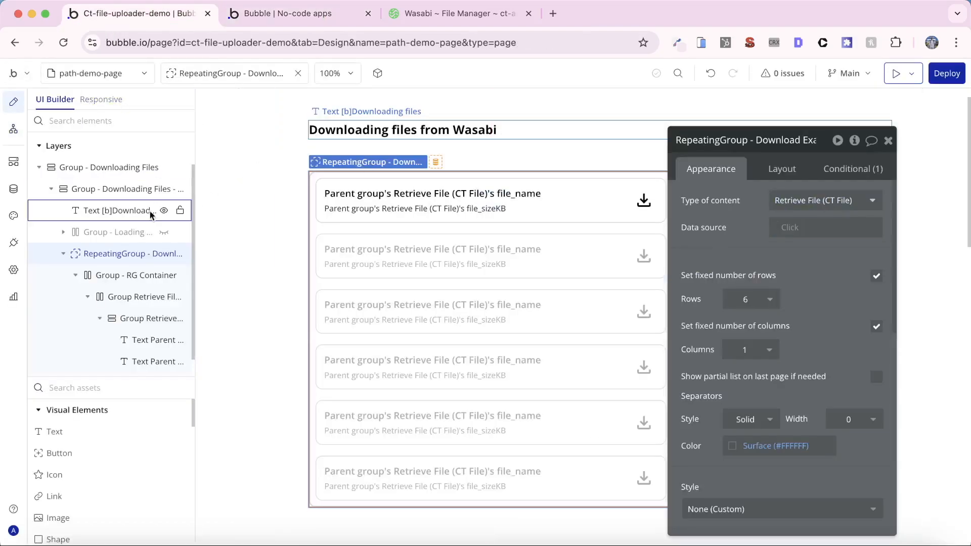
pyautogui.click(164, 232)
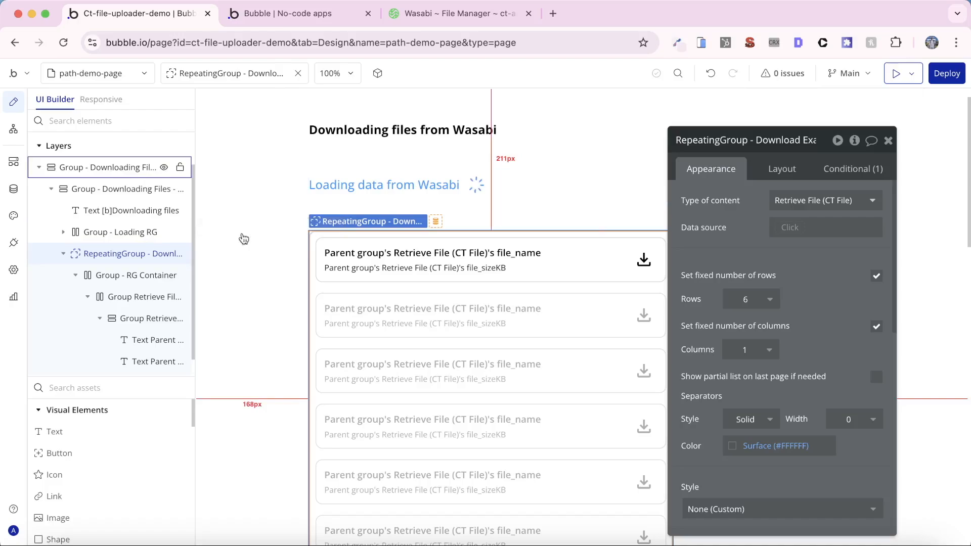
pyautogui.click(391, 198)
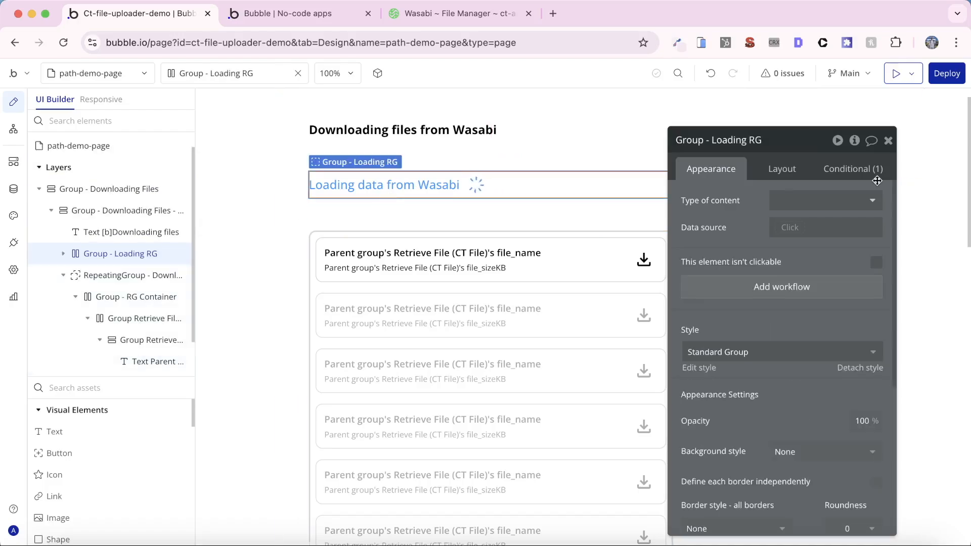
pyautogui.click(763, 172)
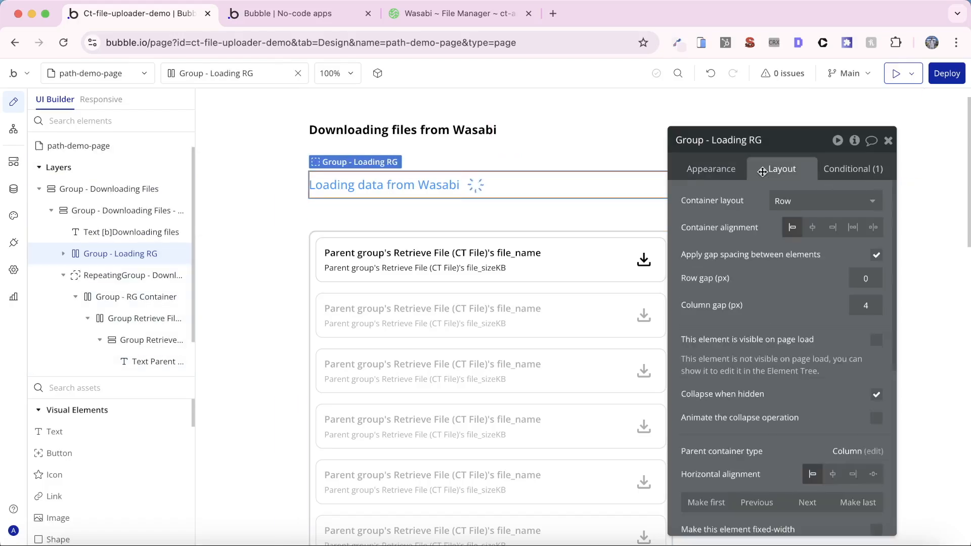
pyautogui.click(877, 340)
# Examine the visibility condition of Group - Loading RG, view the running demo page, and return to the Bubble editor.
pyautogui.click(853, 169)
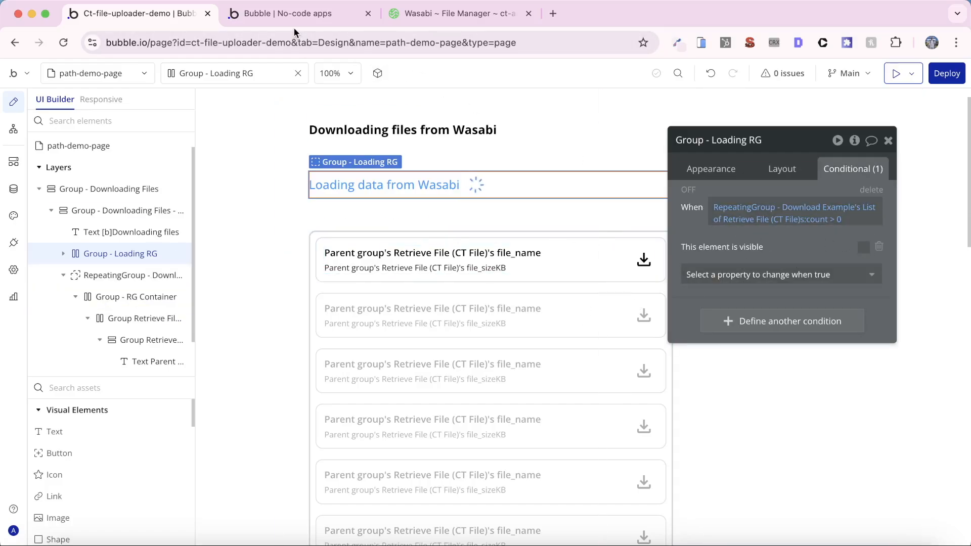
pyautogui.click(268, 26)
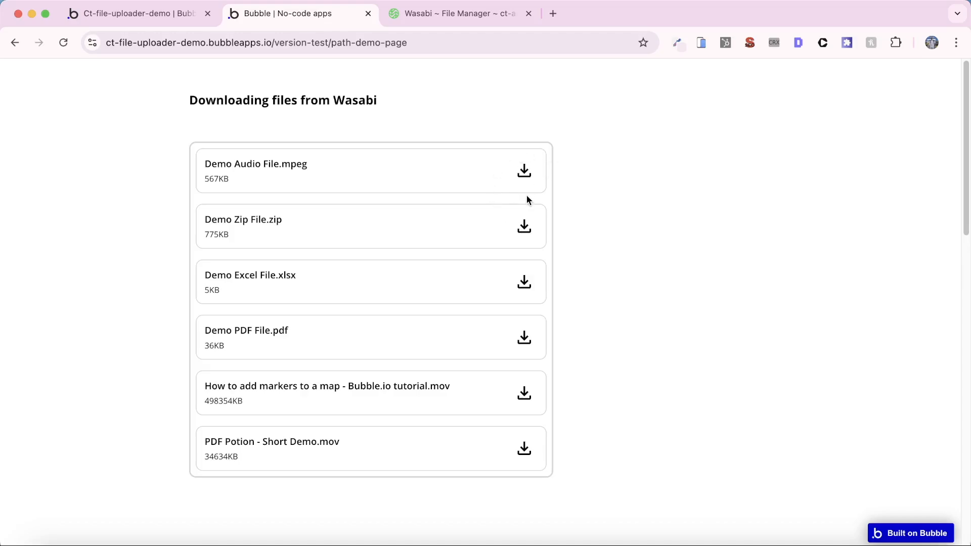
pyautogui.click(140, 14)
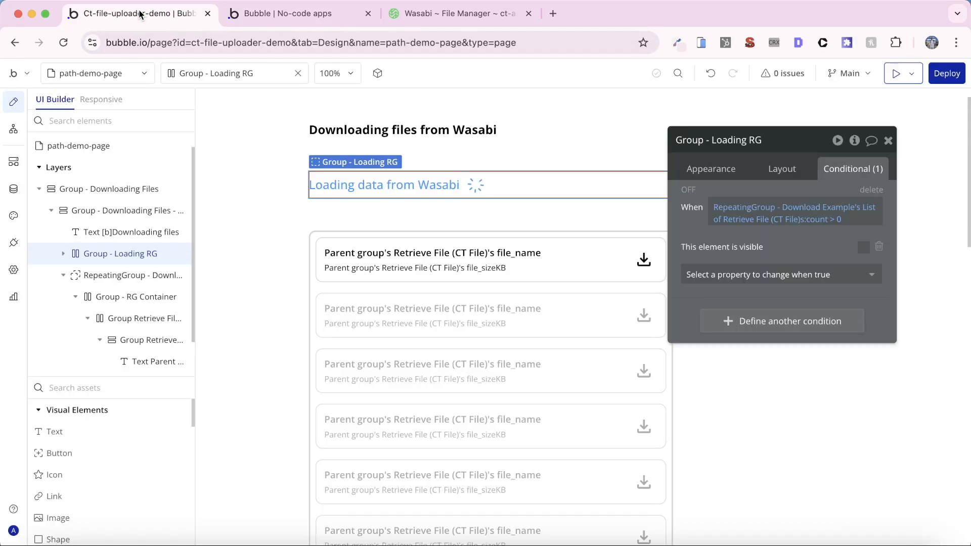
# Create a click workflow for the download icon in the repeating group and add the Get presigned URL (download) action.
pyautogui.click(644, 261)
pyautogui.click(711, 171)
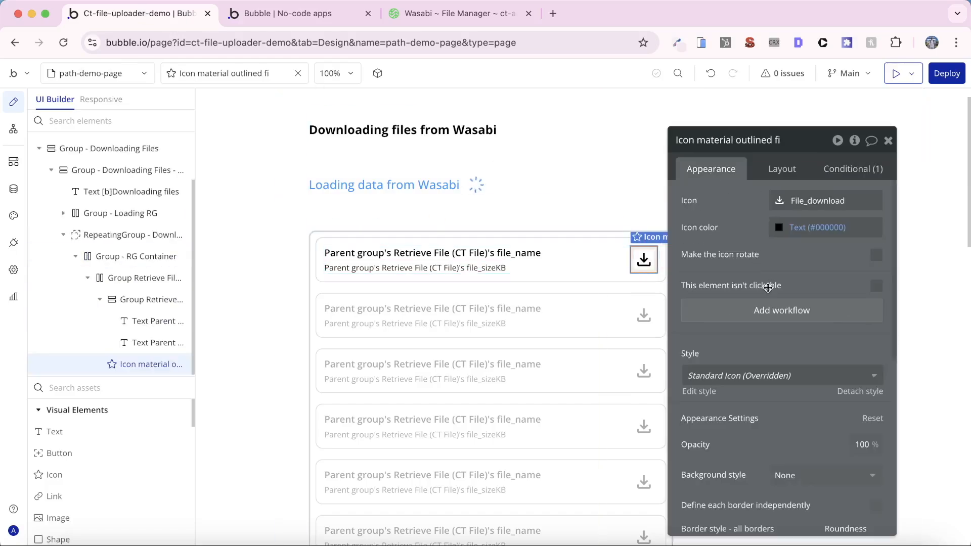
pyautogui.click(776, 310)
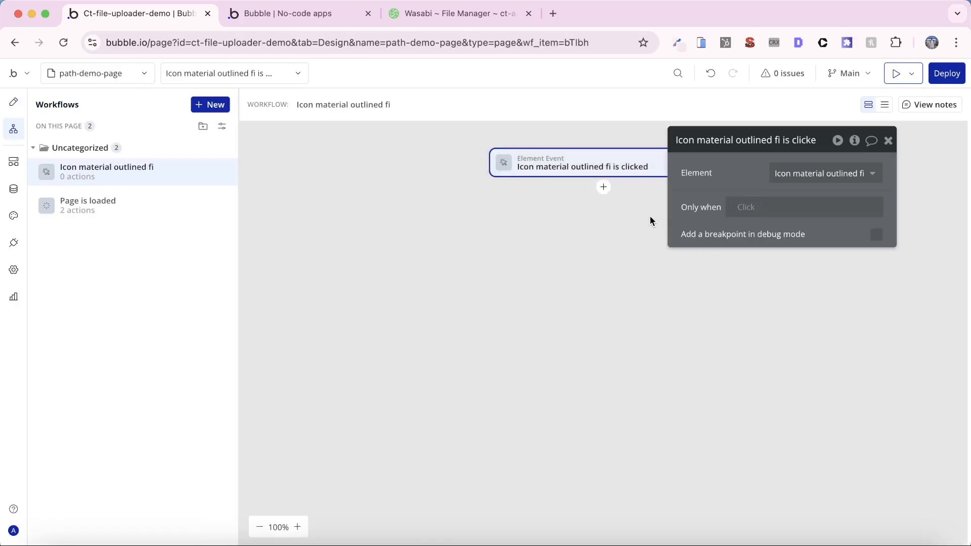
pyautogui.click(604, 188)
pyautogui.moveTo(663, 373)
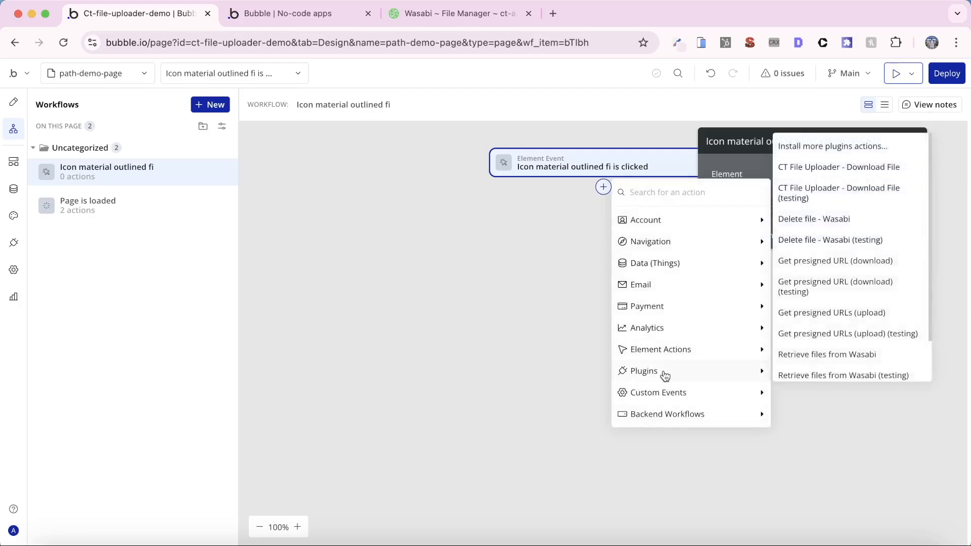
pyautogui.click(876, 271)
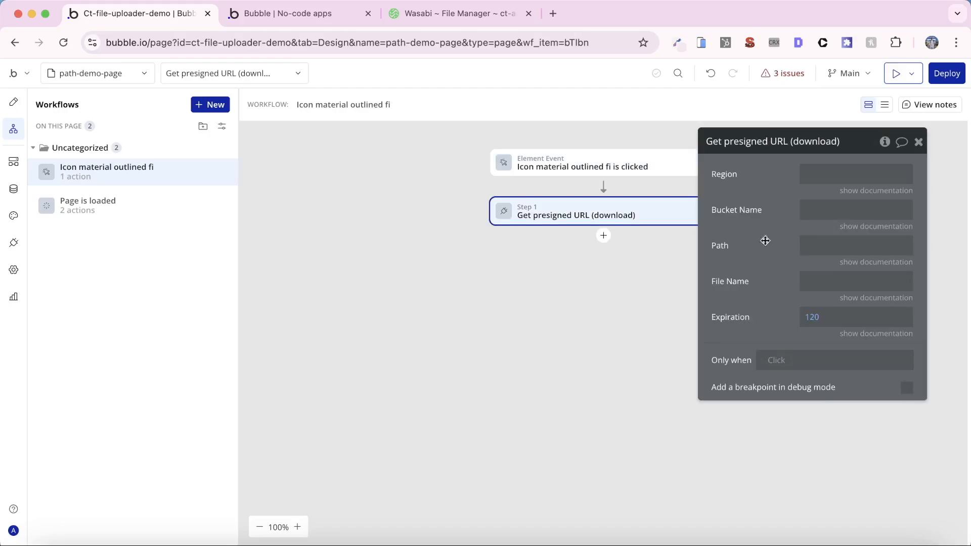
# Set the Expiration of the Get presigned URL (download) action to 10.
pyautogui.click(819, 323)
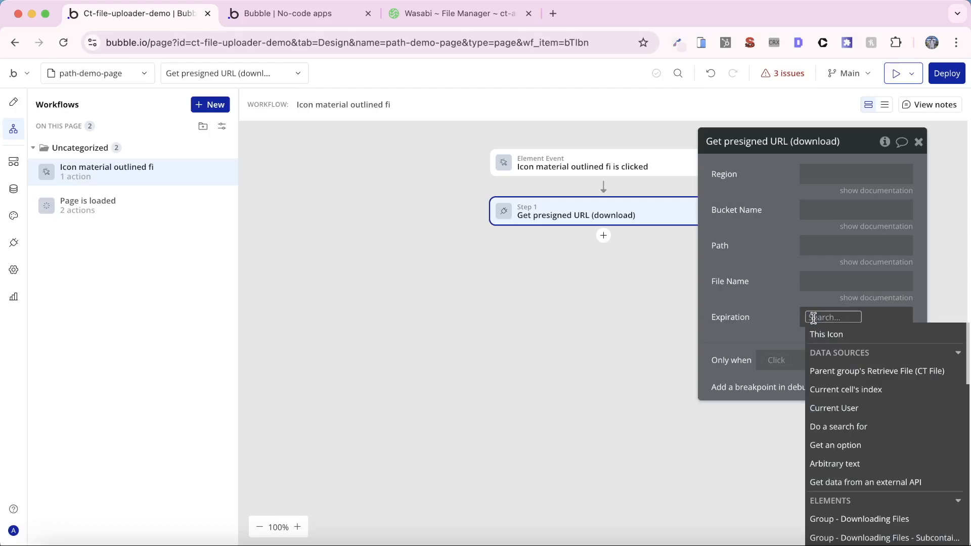
pyautogui.write('10')
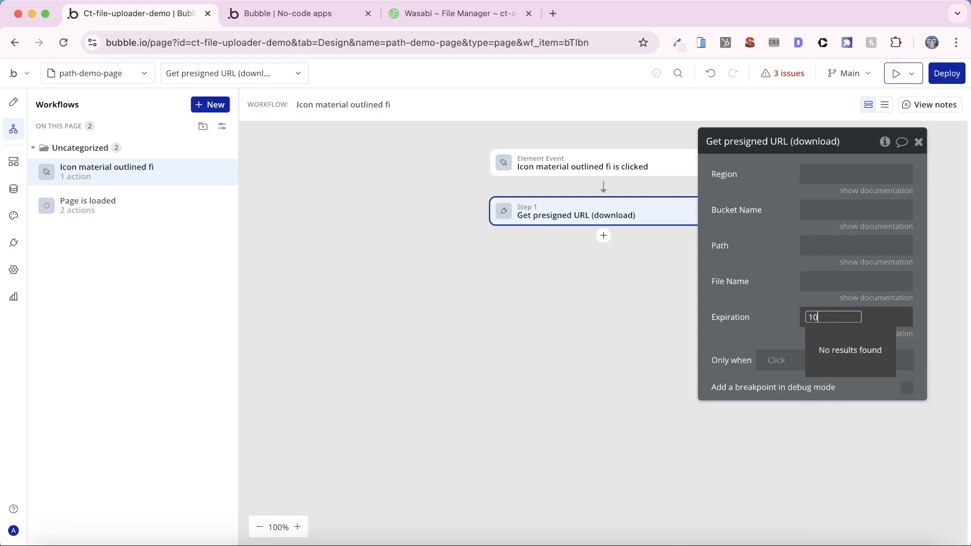
pyautogui.click(746, 284)
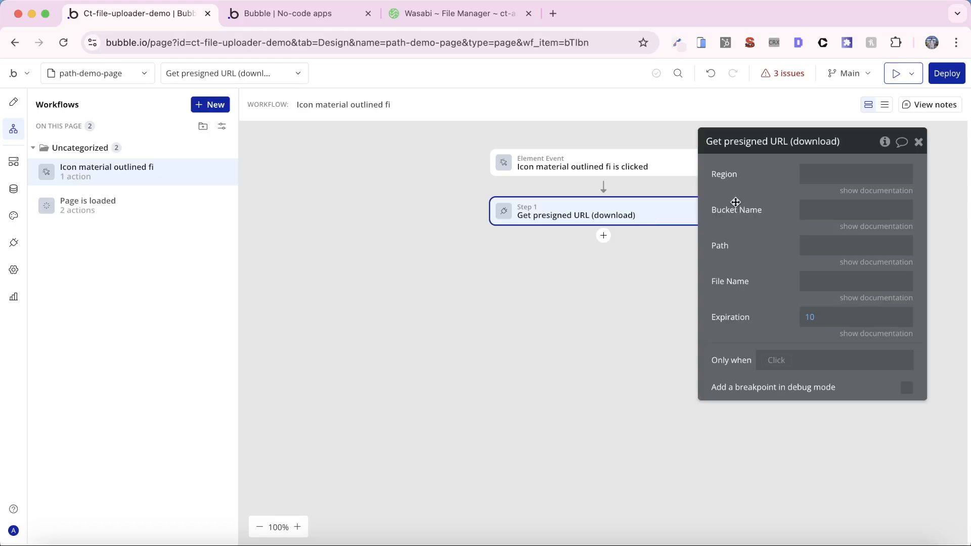
# Copy the bucket's region eu-central-2 from the Wasabi console into the Region of the Get presigned URL (download) action.
pyautogui.click(474, 20)
pyautogui.scroll(7, 335, 177)
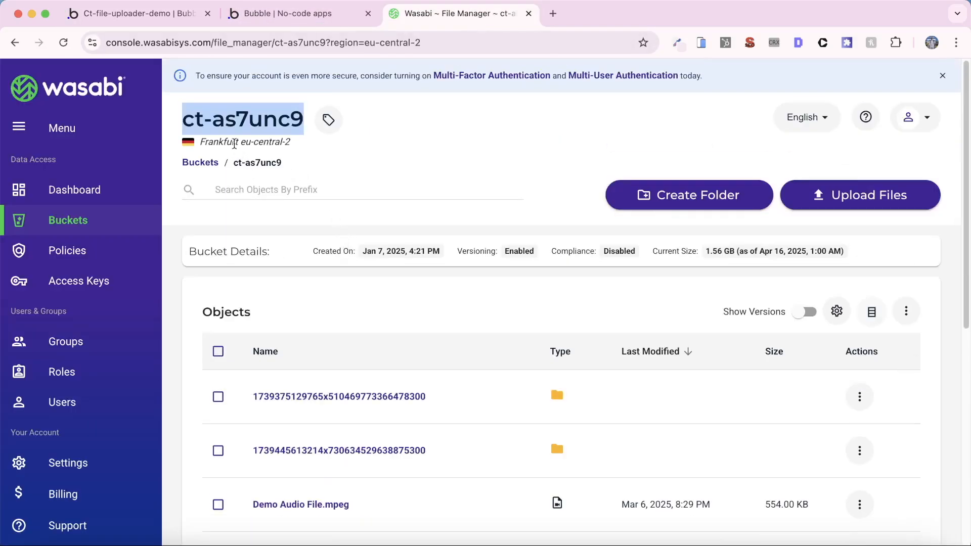
pyautogui.moveTo(243, 139); pyautogui.dragTo(300, 144)
pyautogui.press('super+c')
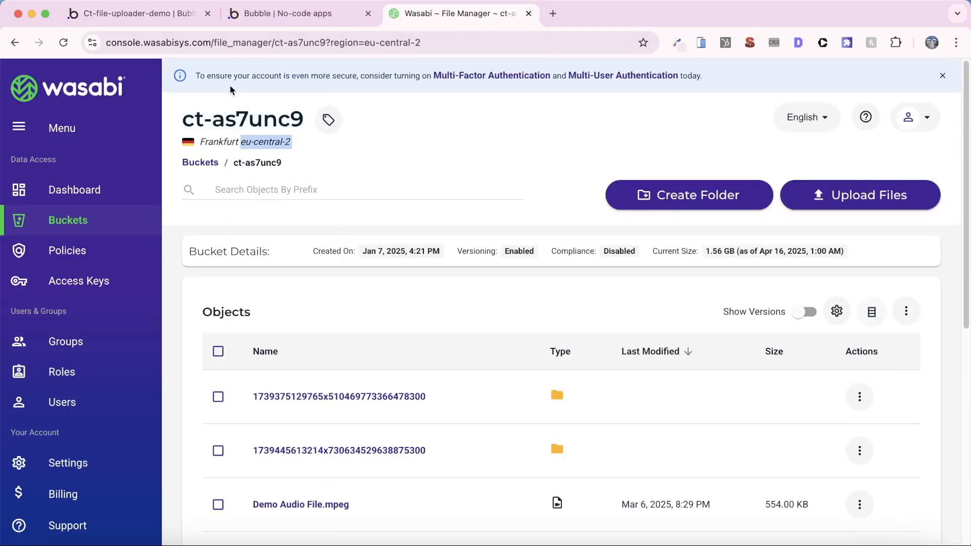
pyautogui.click(165, 12)
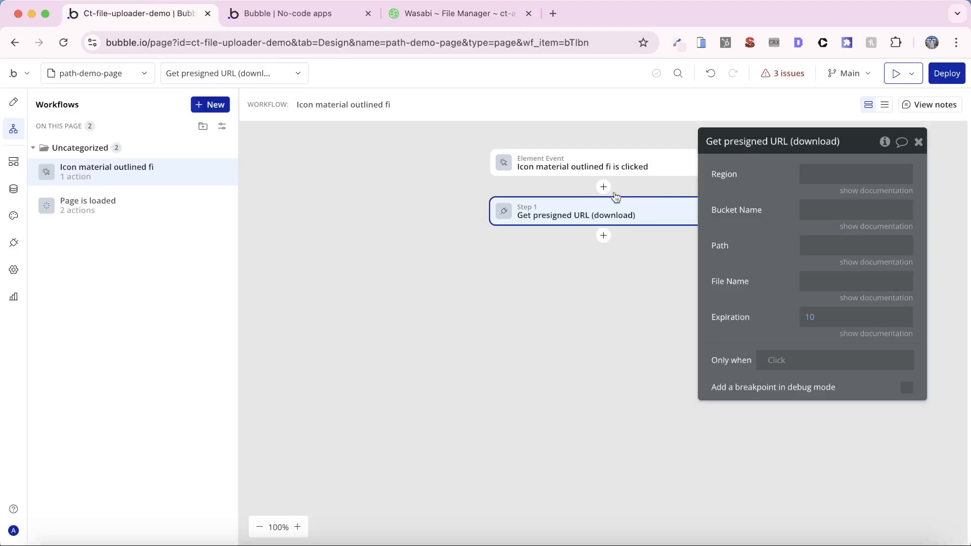
pyautogui.click(804, 174)
pyautogui.press('super+v')
pyautogui.click(764, 171)
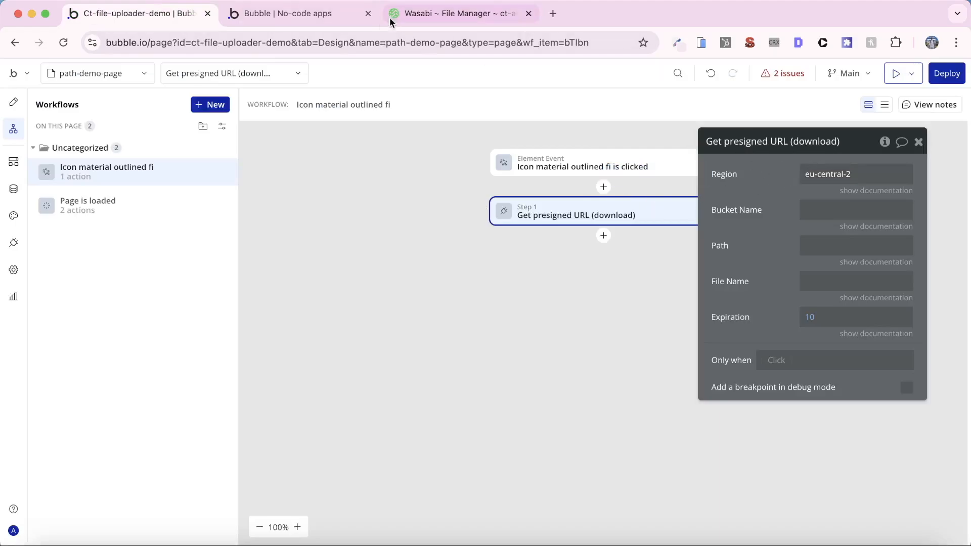
# Copy the bucket name ct-as7unc9 from the Wasabi console into the Bucket Name of the presigned URL action.
pyautogui.click(283, 14)
pyautogui.click(390, 16)
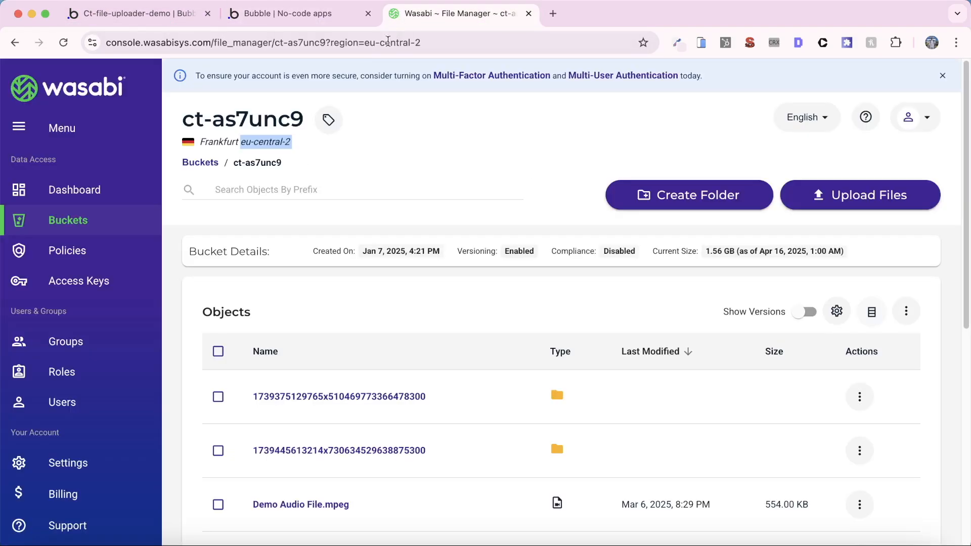
pyautogui.tripleClick(199, 119)
pyautogui.hotkey('ctrl', 'c')
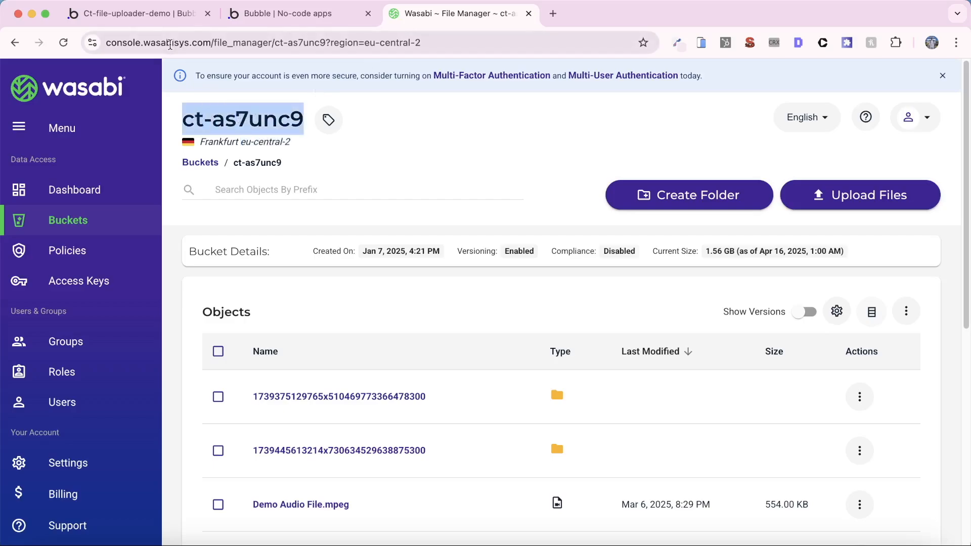
pyautogui.click(134, 13)
pyautogui.click(829, 209)
pyautogui.hotkey('ctrl', 'v')
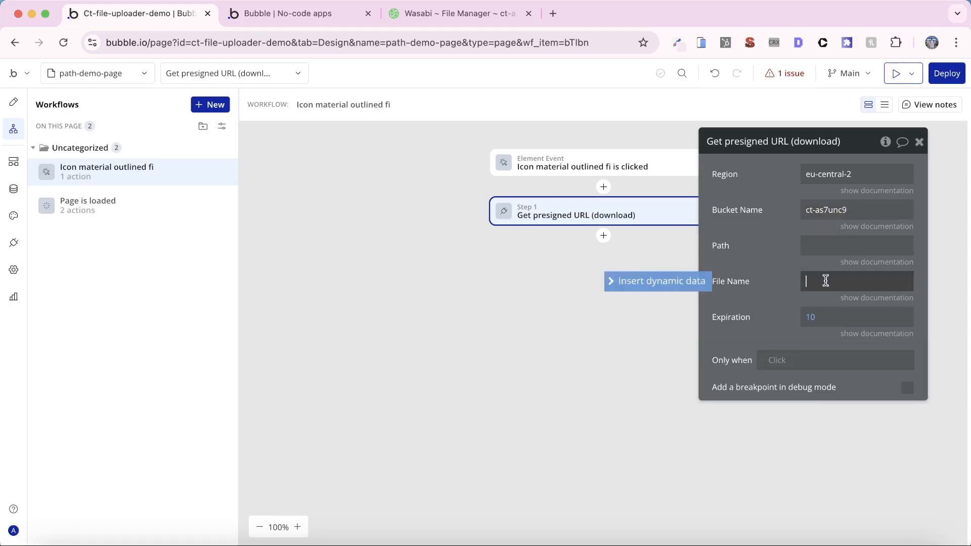
# Check the File Name documentation against the Wasabi objects and set File Name to Parent group's Retrieve File (CT File)'s file_name, leaving Path empty.
pyautogui.click(881, 300)
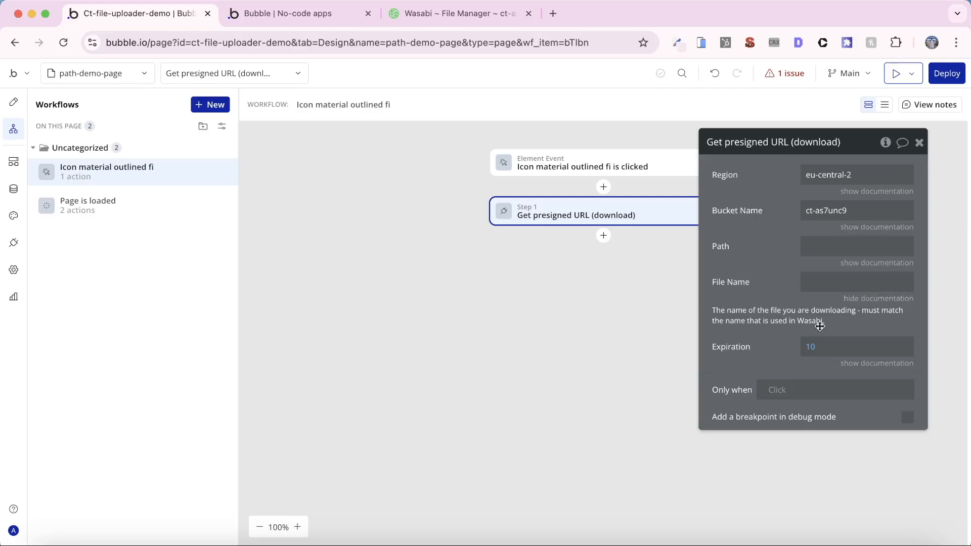
pyautogui.click(462, 15)
pyautogui.scroll(-5, 288, 358)
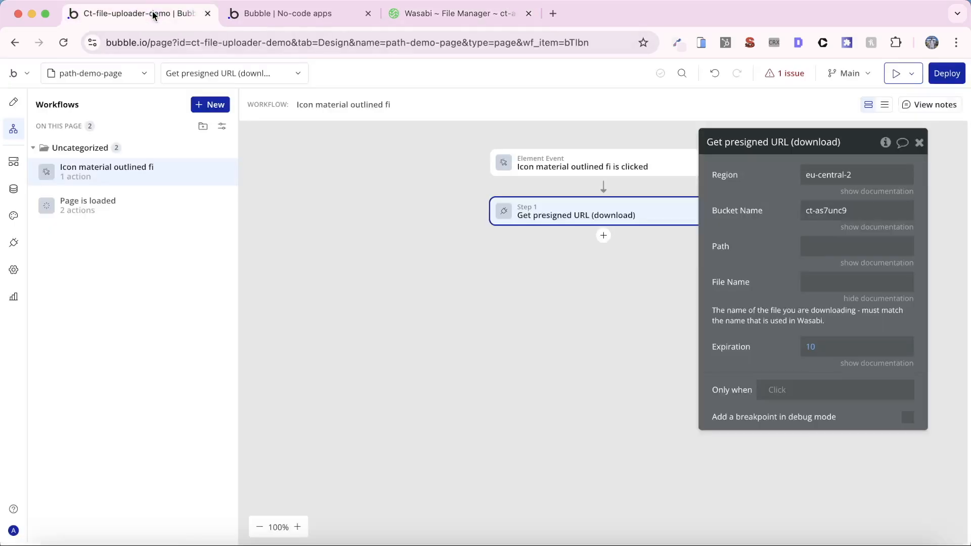
pyautogui.click(152, 15)
pyautogui.click(827, 255)
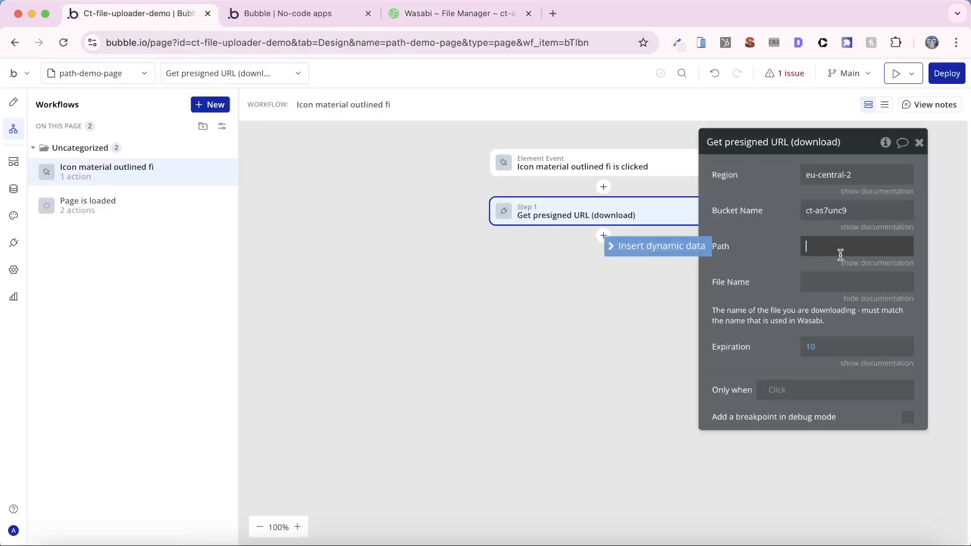
pyautogui.click(833, 282)
pyautogui.click(667, 282)
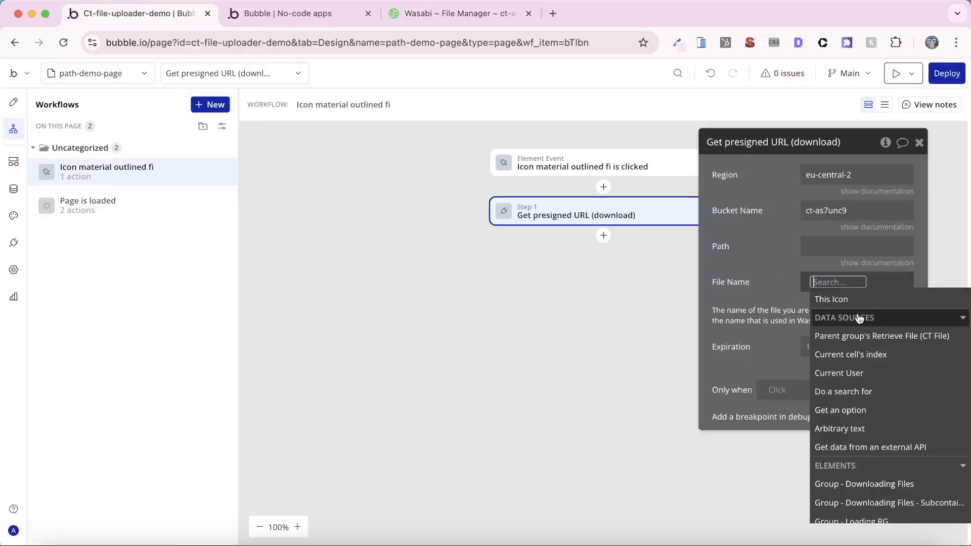
pyautogui.click(892, 343)
pyautogui.click(868, 328)
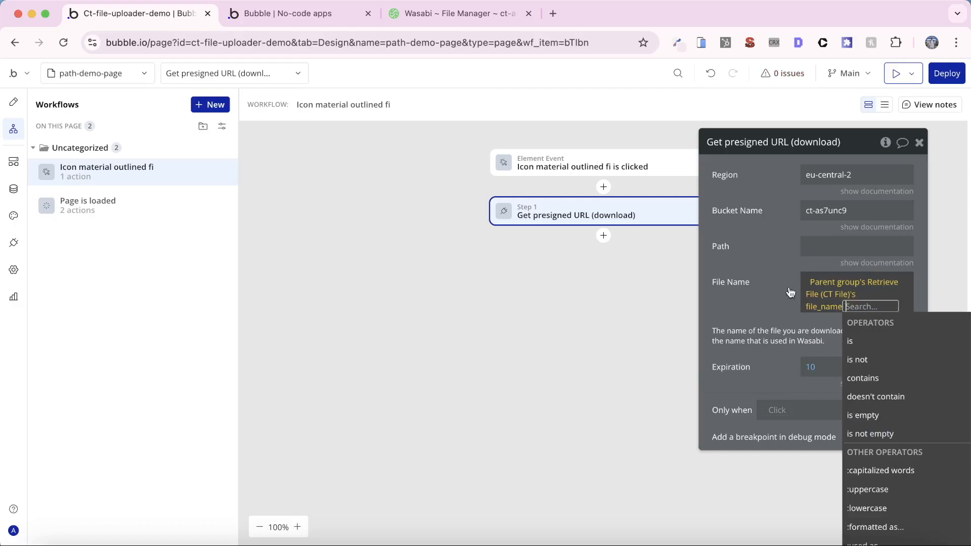
pyautogui.click(715, 232)
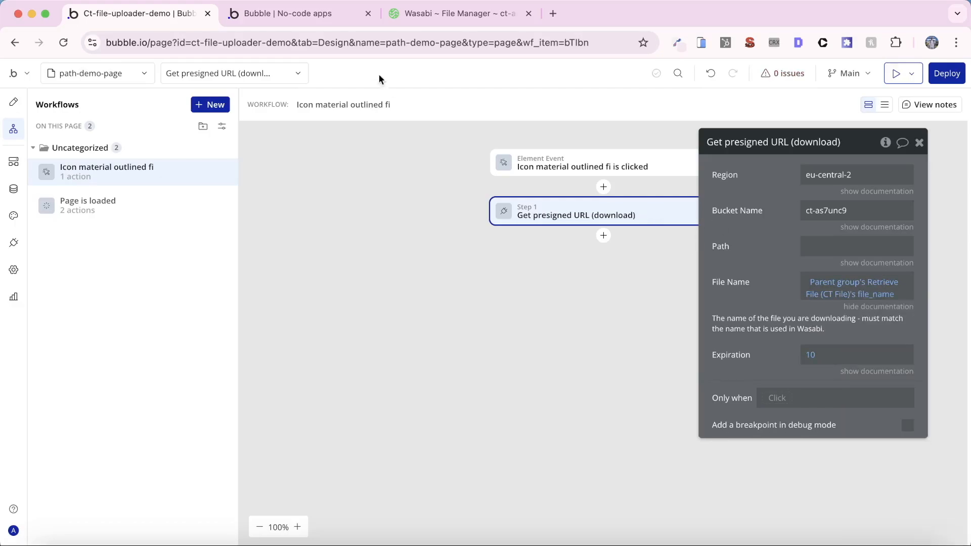
# Reload the running demo page and try the download icon of Demo Excel File.xlsx.
pyautogui.click(319, 18)
pyautogui.press('super+r')
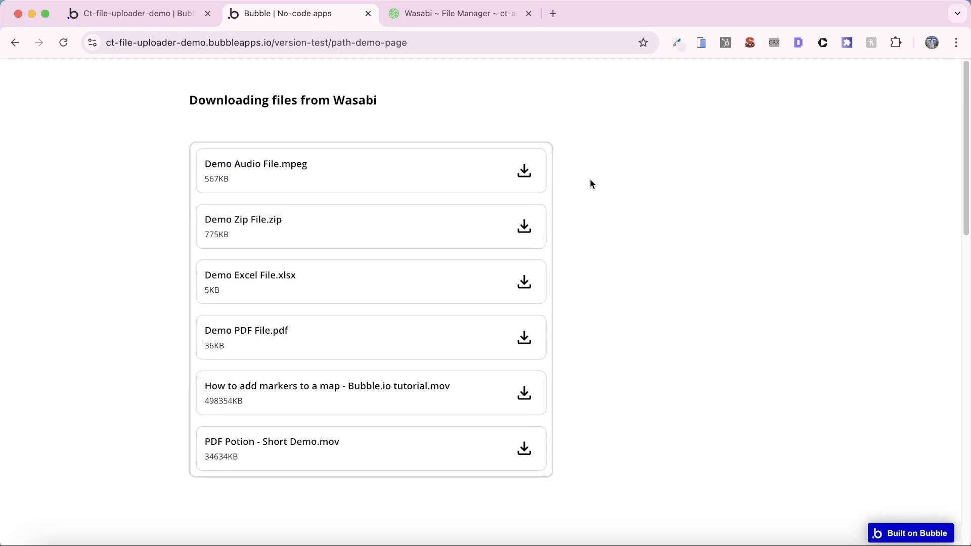
pyautogui.click(524, 284)
# Back in the Bubble editor, add a CT File Uploader - Download File action as step 2 of the icon's workflow.
pyautogui.click(174, 16)
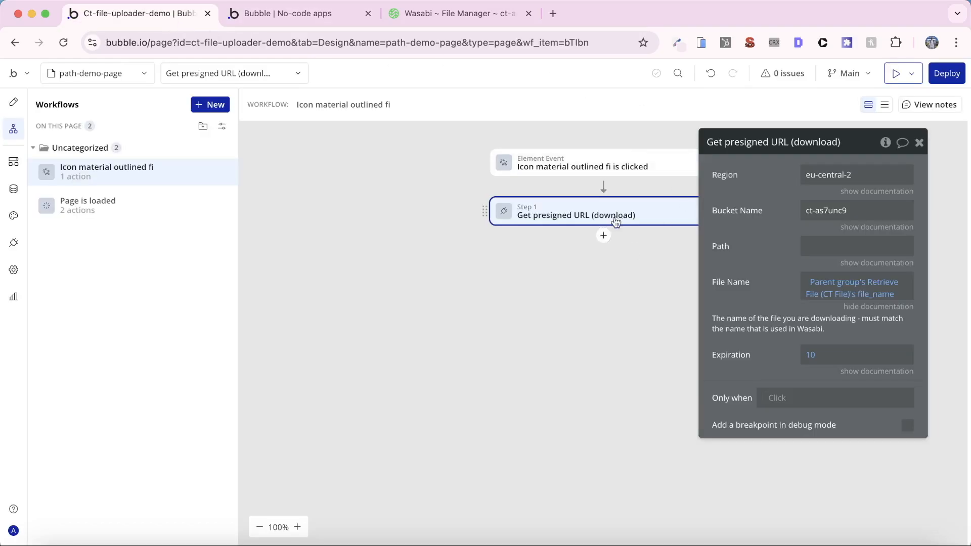
pyautogui.click(600, 238)
pyautogui.moveTo(643, 333)
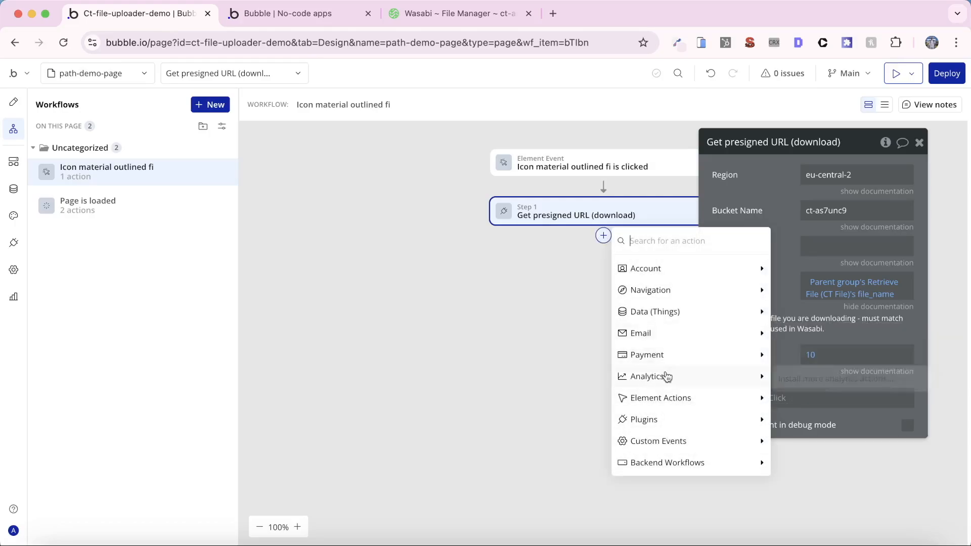
pyautogui.moveTo(662, 418)
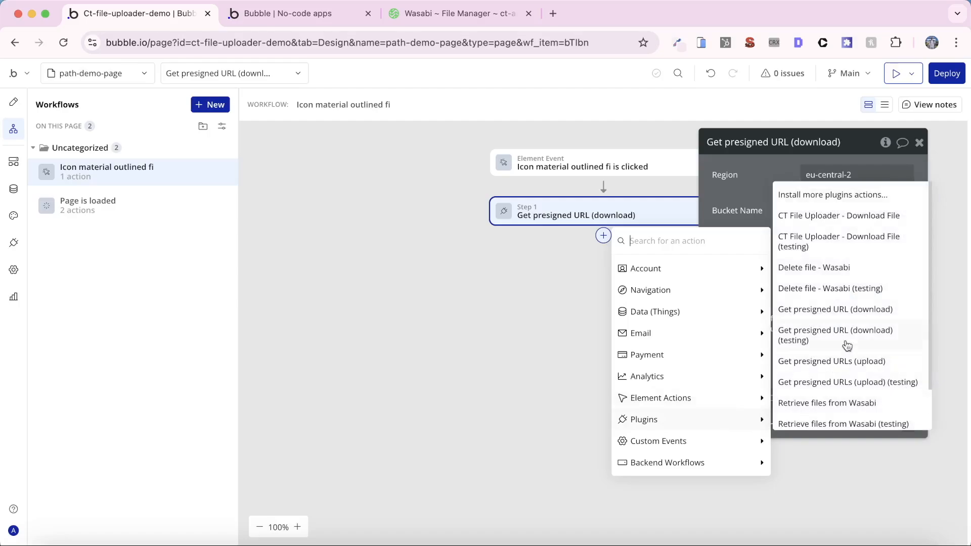
pyautogui.click(848, 218)
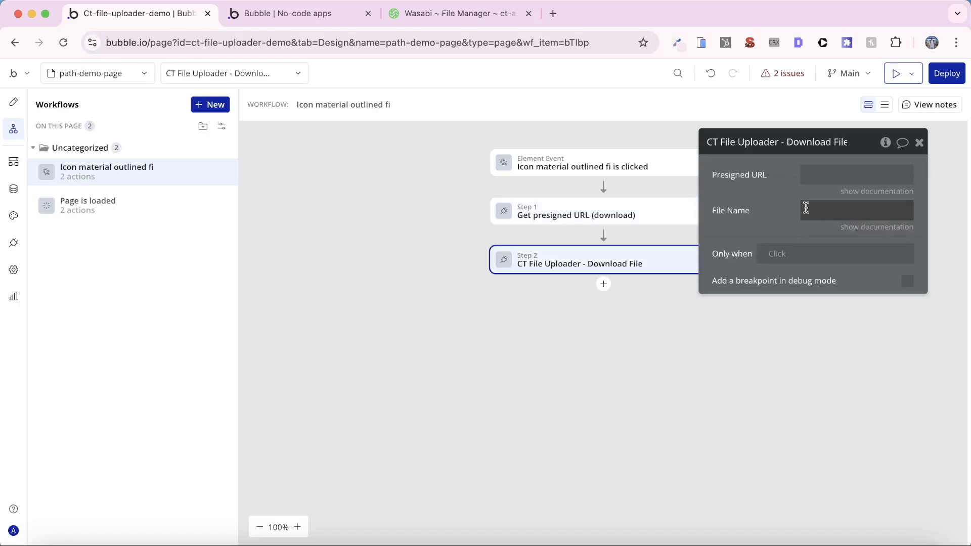
# Set the Download File action's Presigned URL to Result of step 1's Presigned URL and File Name to Parent group's Retrieve File (CT File)'s file_name.
pyautogui.moveTo(787, 207); pyautogui.dragTo(817, 220)
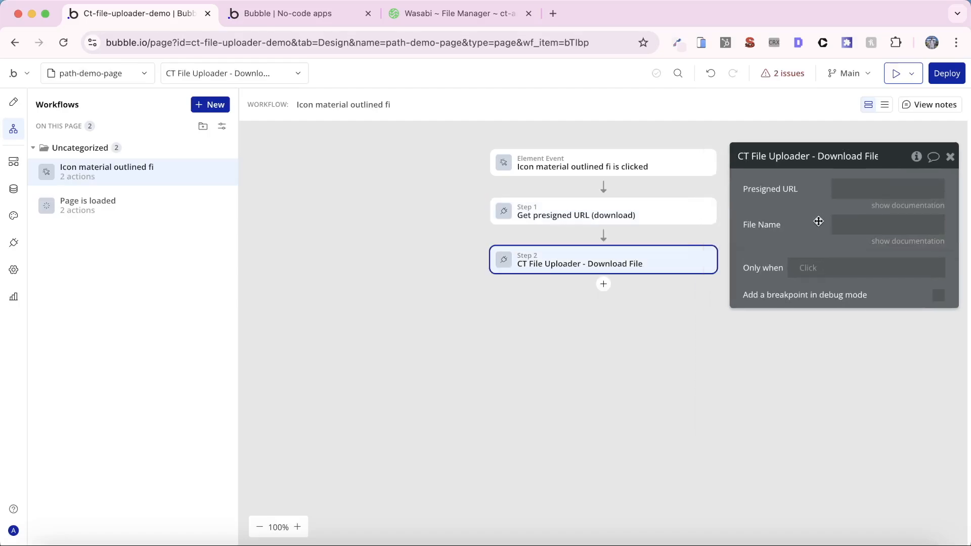
pyautogui.click(874, 188)
pyautogui.click(705, 189)
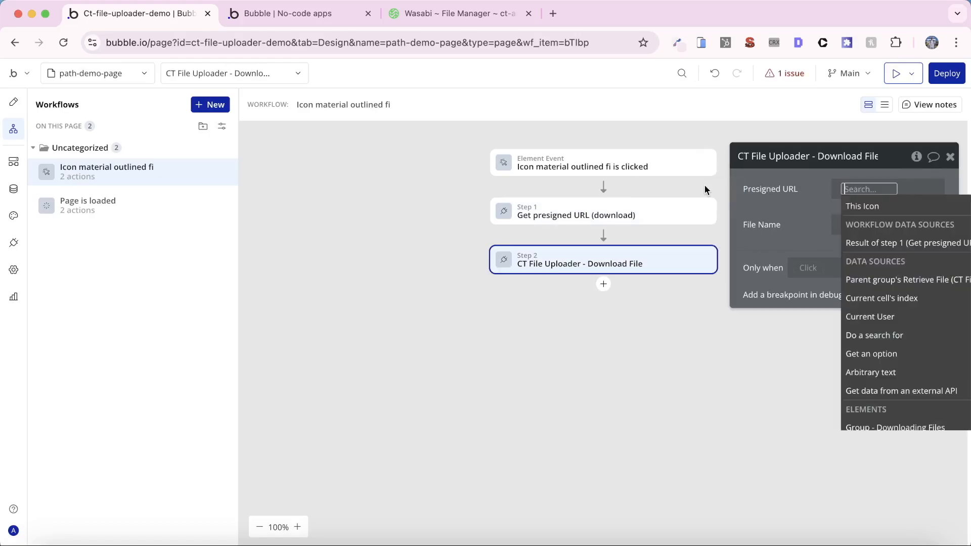
pyautogui.click(872, 244)
pyautogui.click(798, 224)
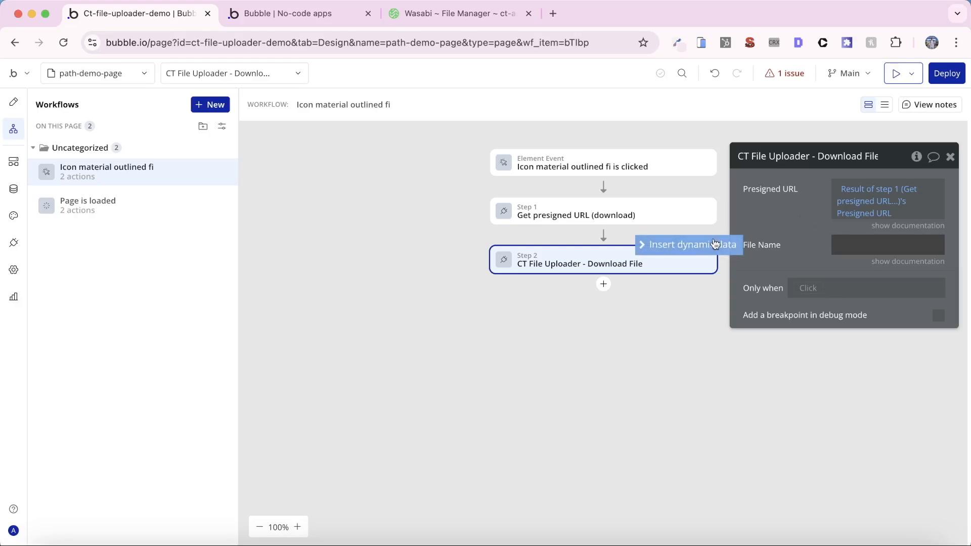
pyautogui.click(844, 246)
pyautogui.click(898, 336)
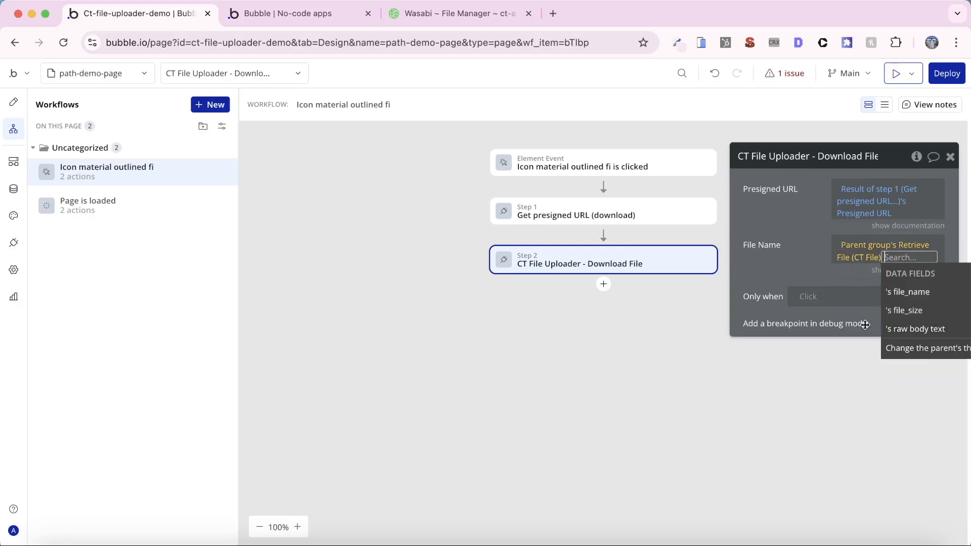
pyautogui.click(908, 292)
pyautogui.click(804, 250)
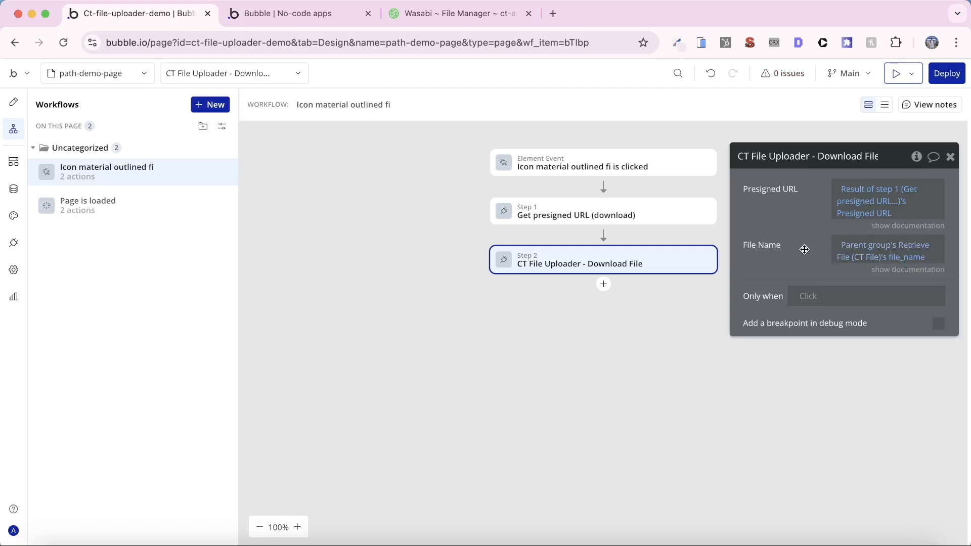
# Reload the running demo page, download Demo PDF File.pdf, and view the downloaded document before closing it.
pyautogui.click(304, 13)
pyautogui.press('super+r')
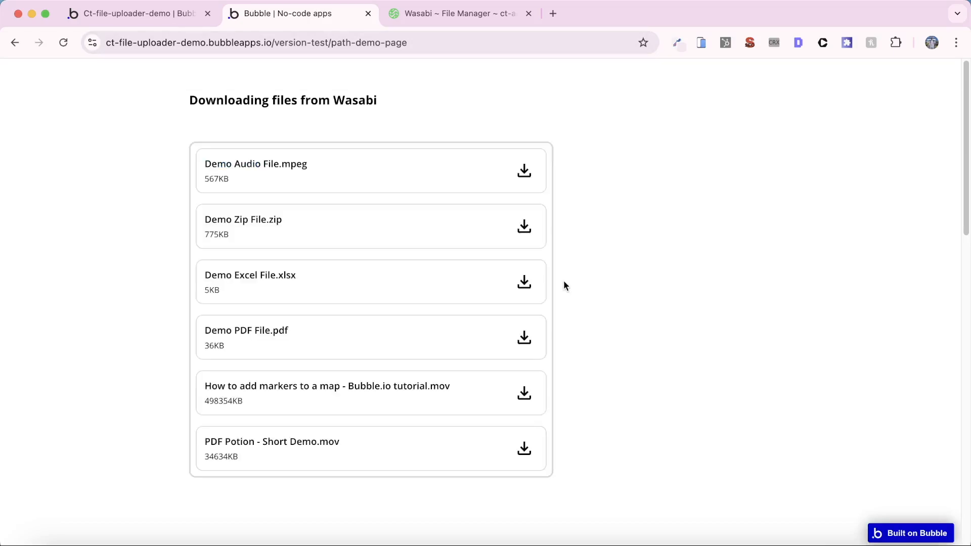
pyautogui.click(522, 346)
pyautogui.click(814, 84)
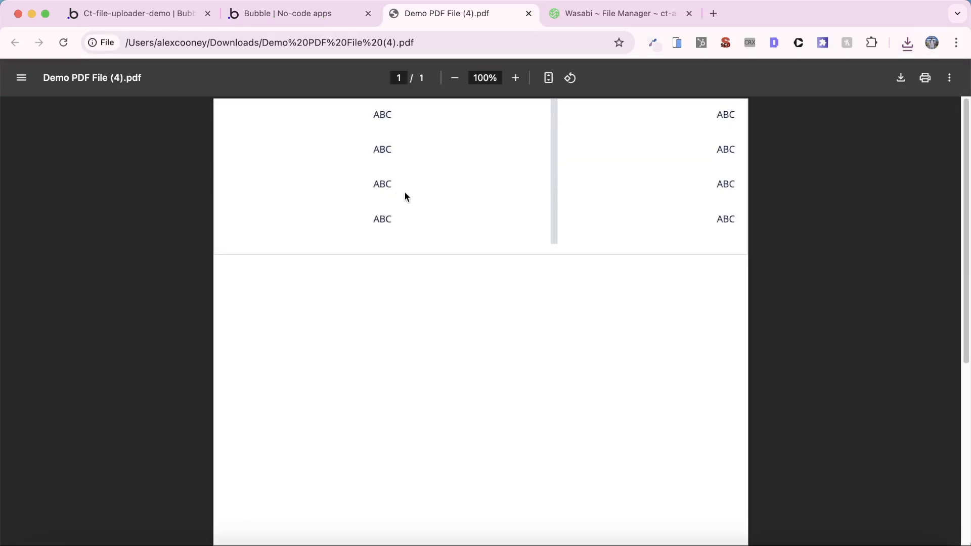
pyautogui.click(529, 13)
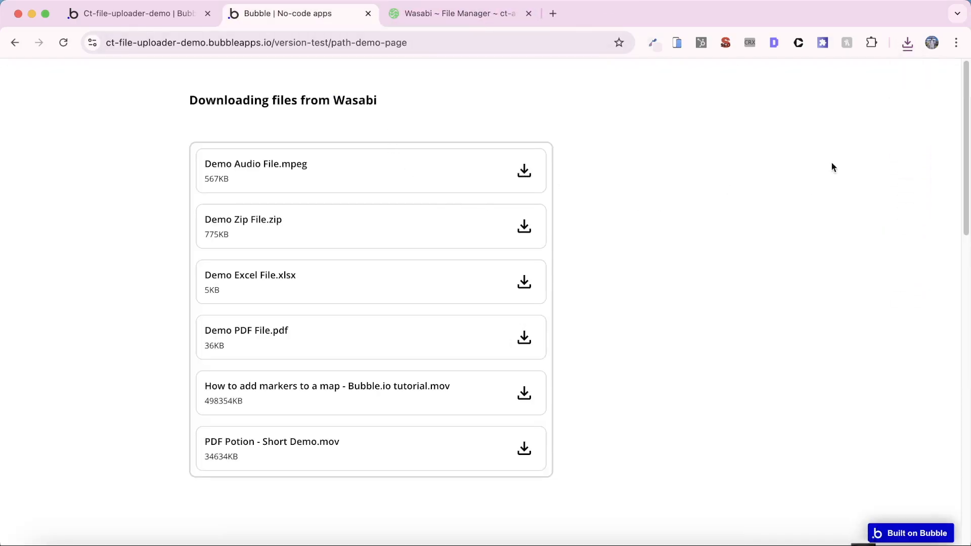
# Open the downloaded video from the browser's recent downloads, view it, and close the player.
pyautogui.click(908, 50)
pyautogui.click(796, 102)
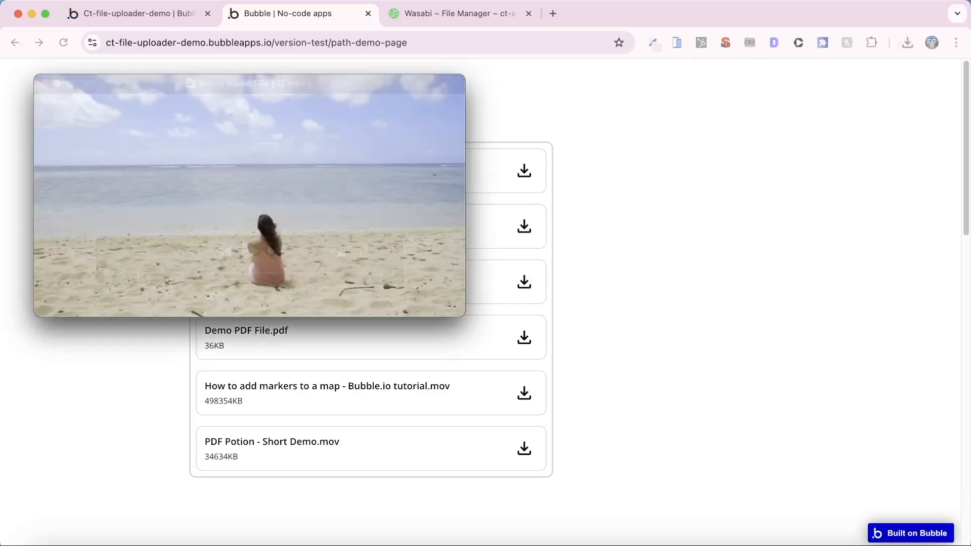
pyautogui.click(57, 0)
pyautogui.click(95, 108)
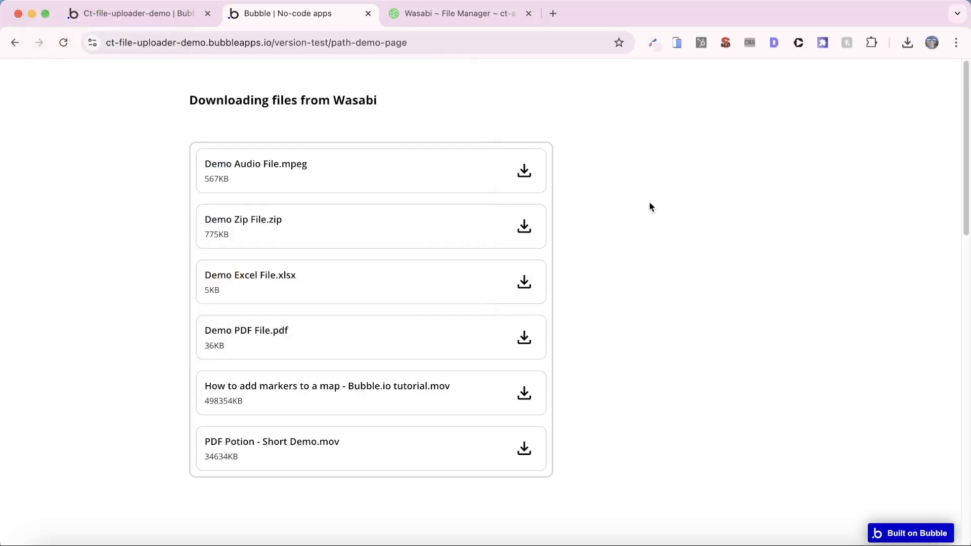
pyautogui.click(466, 20)
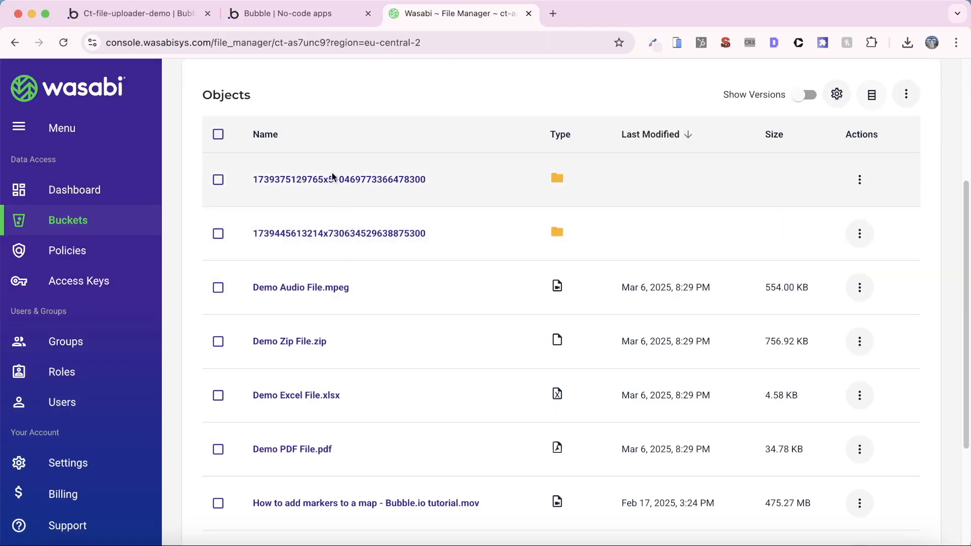
pyautogui.click(330, 181)
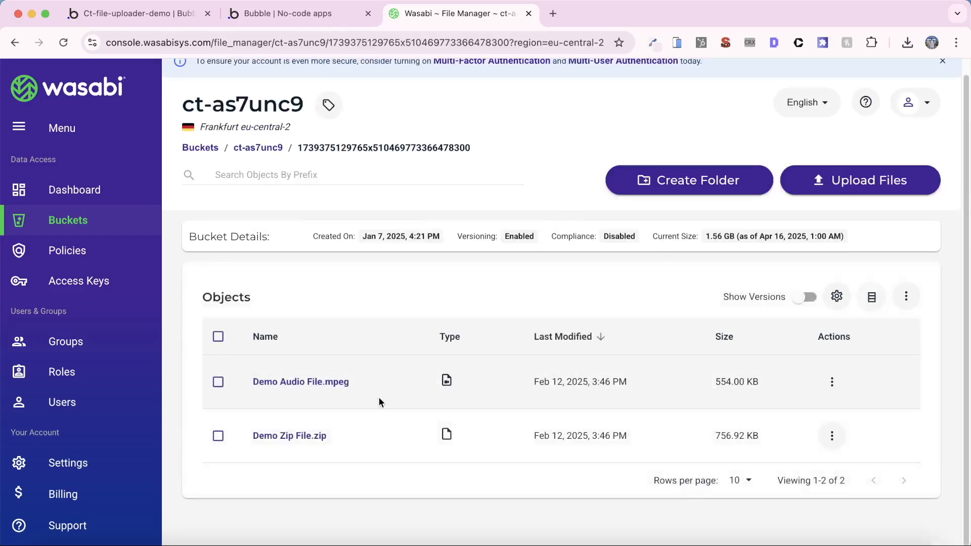
pyautogui.click(266, 151)
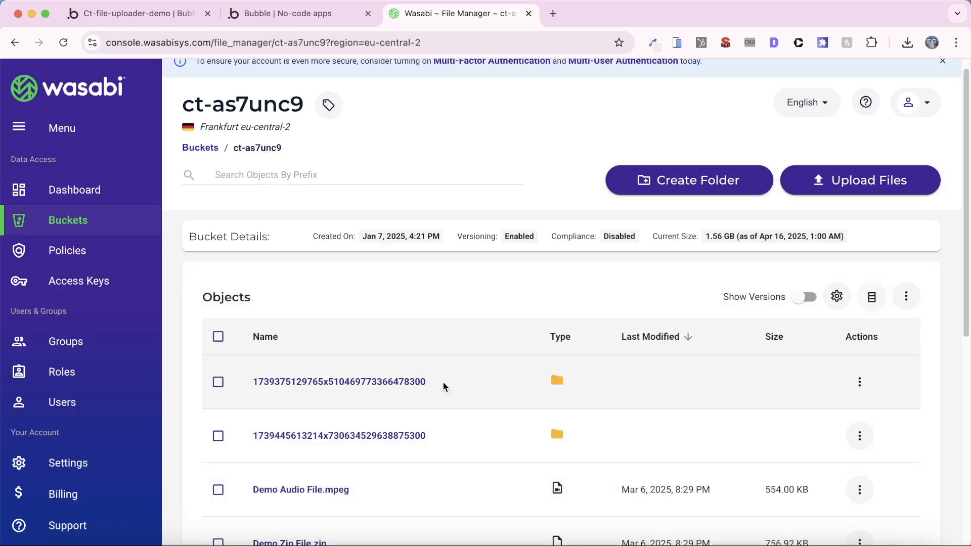
pyautogui.moveTo(445, 386); pyautogui.dragTo(251, 388)
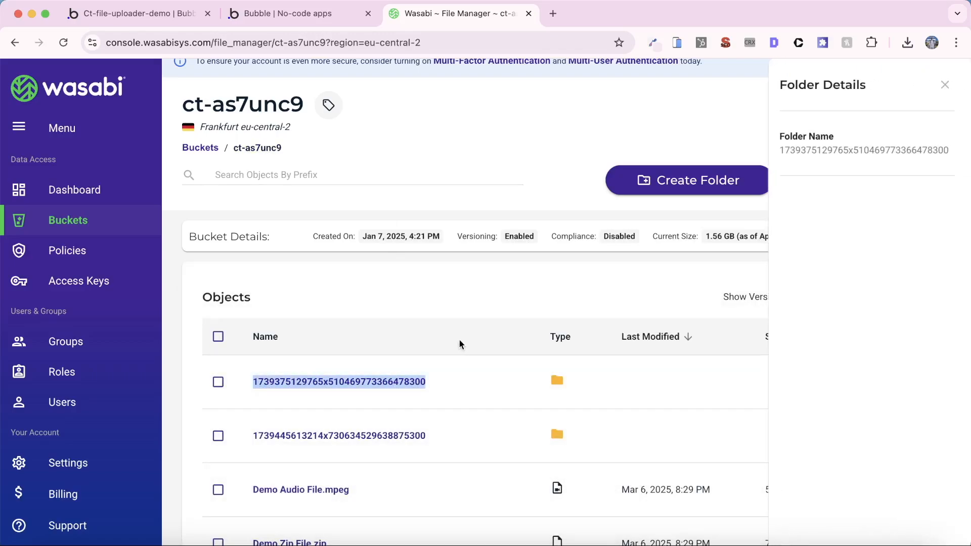
pyautogui.click(945, 84)
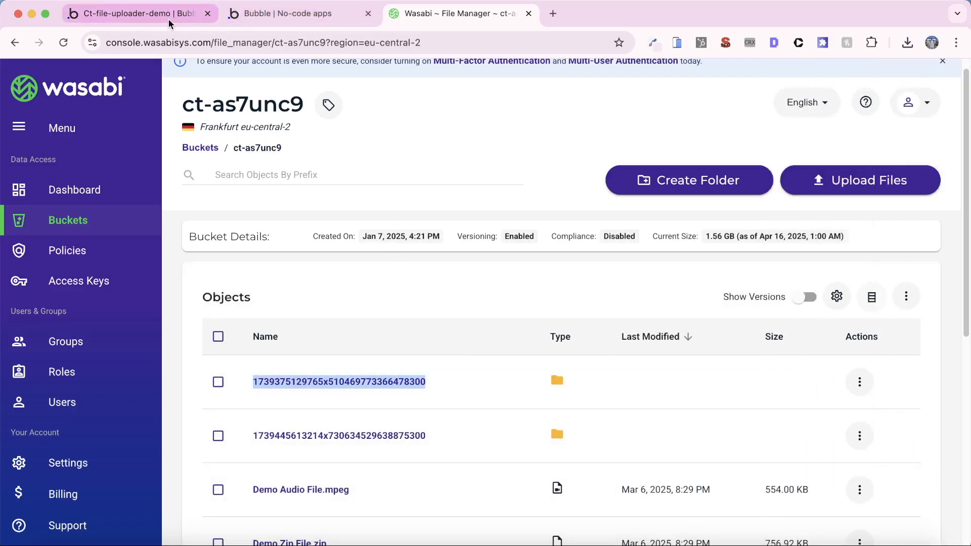
pyautogui.click(137, 13)
pyautogui.click(632, 217)
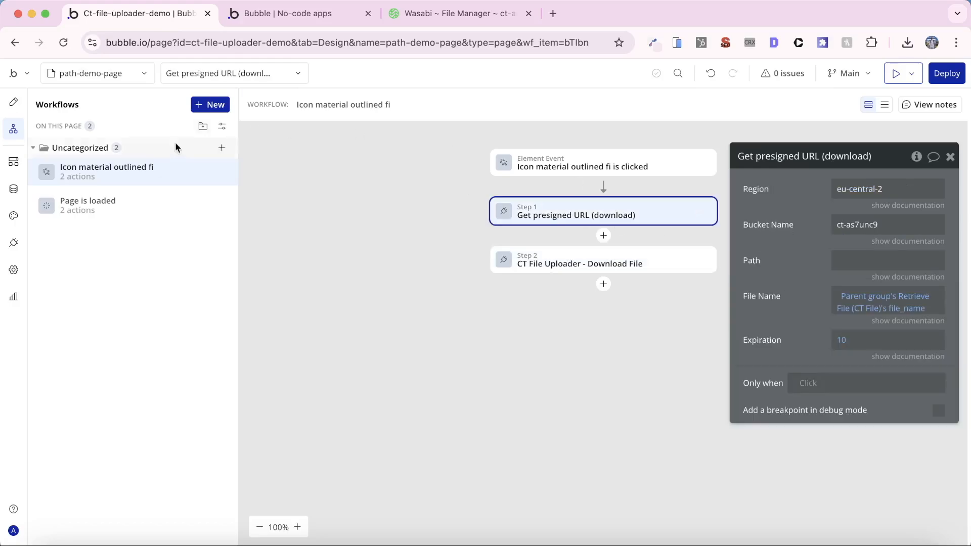
pyautogui.click(101, 209)
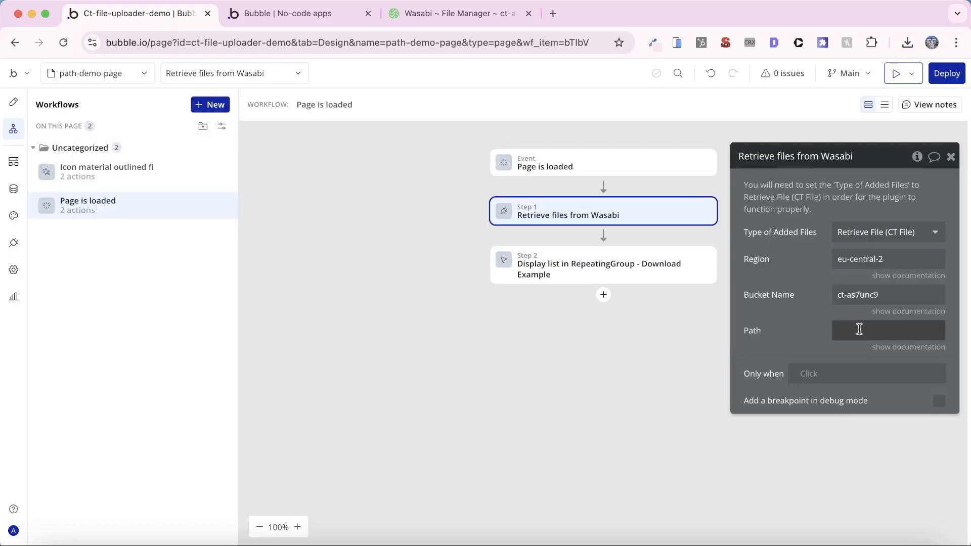
pyautogui.click(860, 330)
pyautogui.press('super+v')
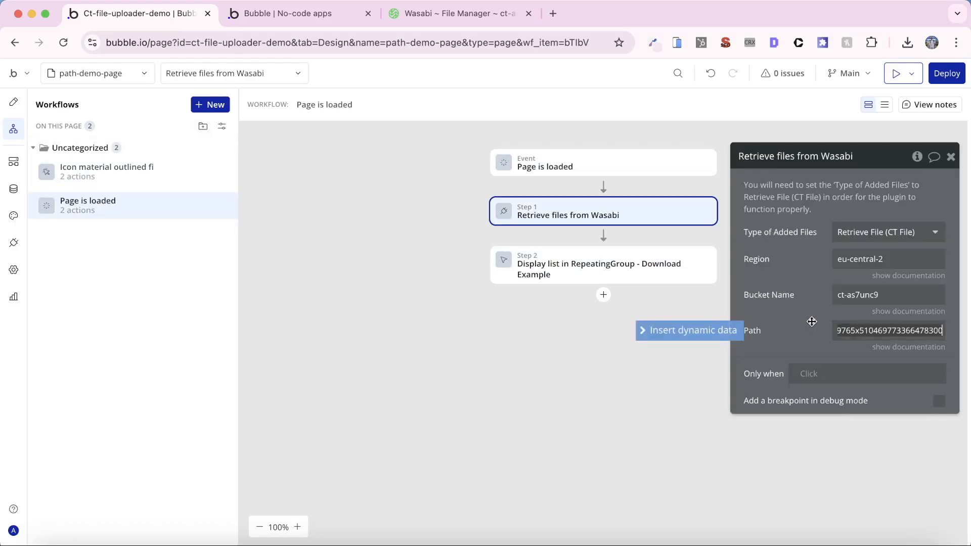
pyautogui.write('/')
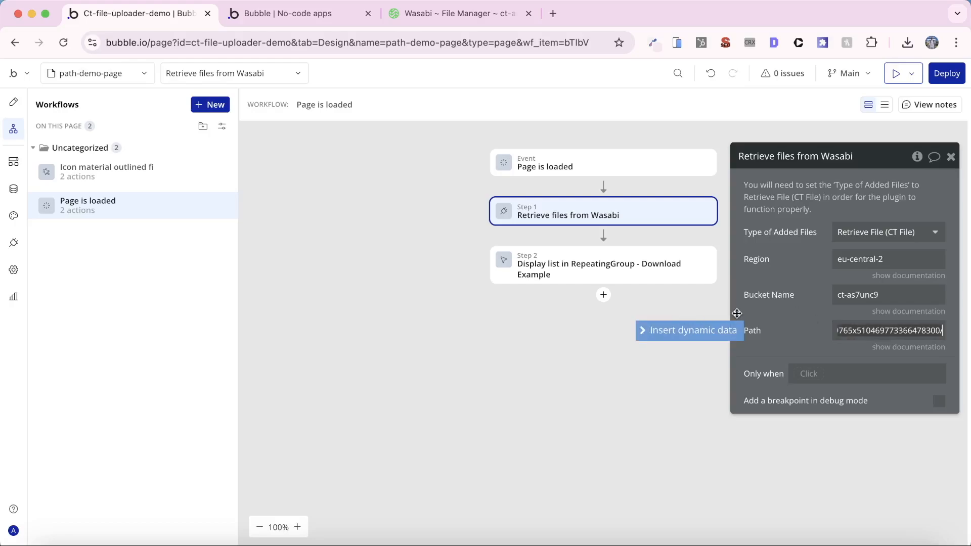
pyautogui.click(783, 313)
pyautogui.click(909, 355)
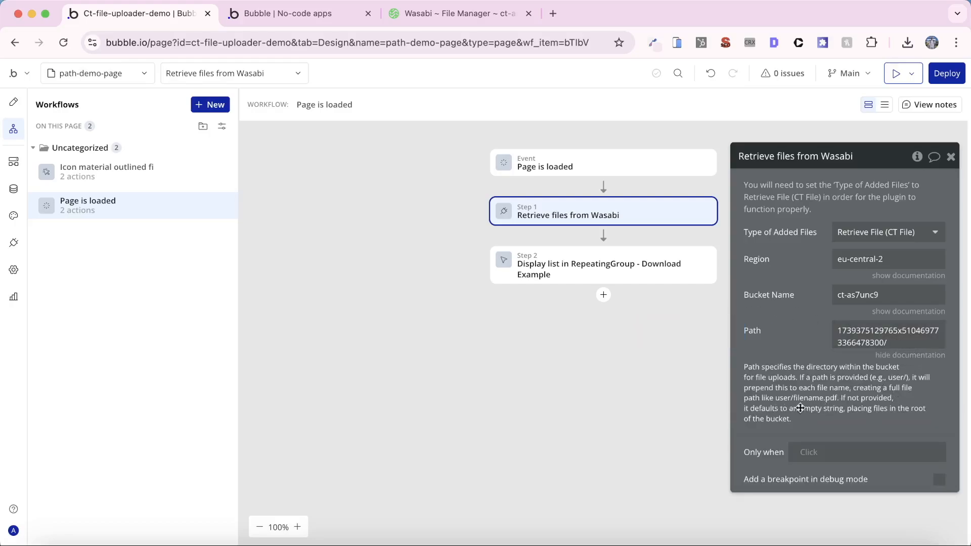
# Return to the running demo page, list the files from the specified folder, and download its Demo Zip File.zip.
pyautogui.click(298, 14)
pyautogui.click(262, 76)
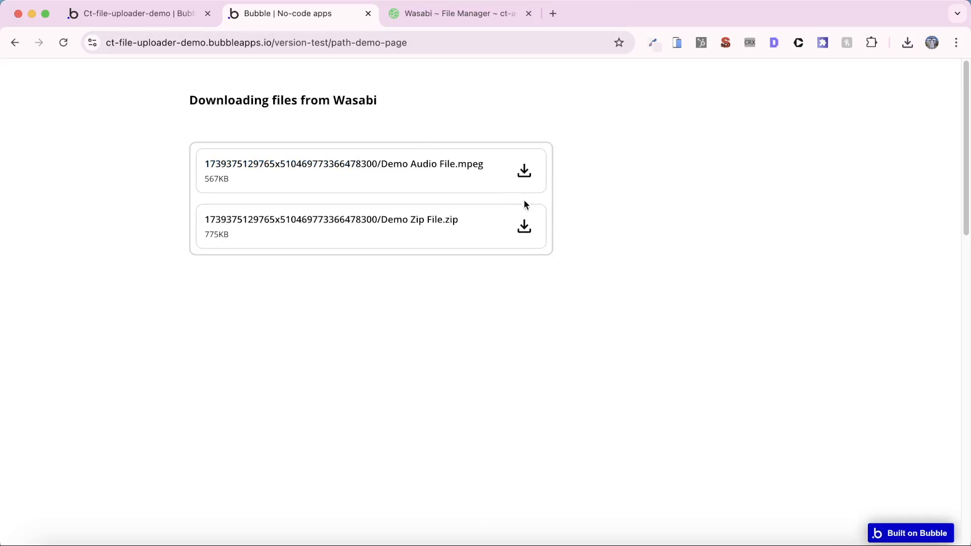
pyautogui.click(524, 226)
pyautogui.click(171, 14)
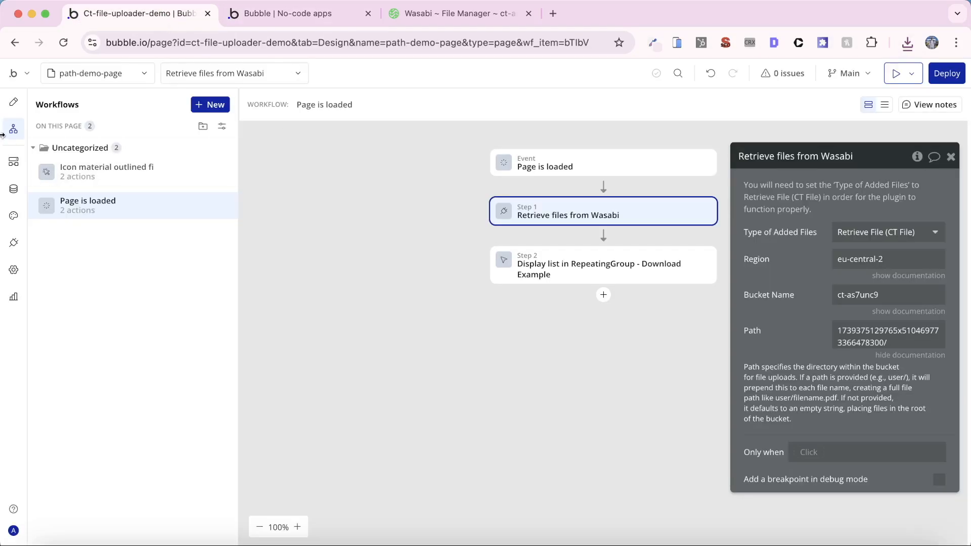
pyautogui.click(455, 13)
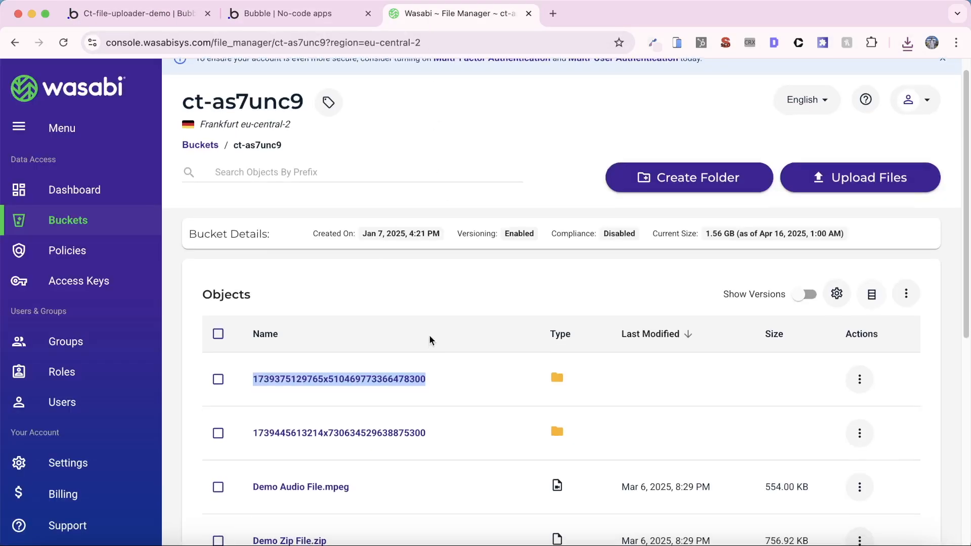
pyautogui.click(423, 285)
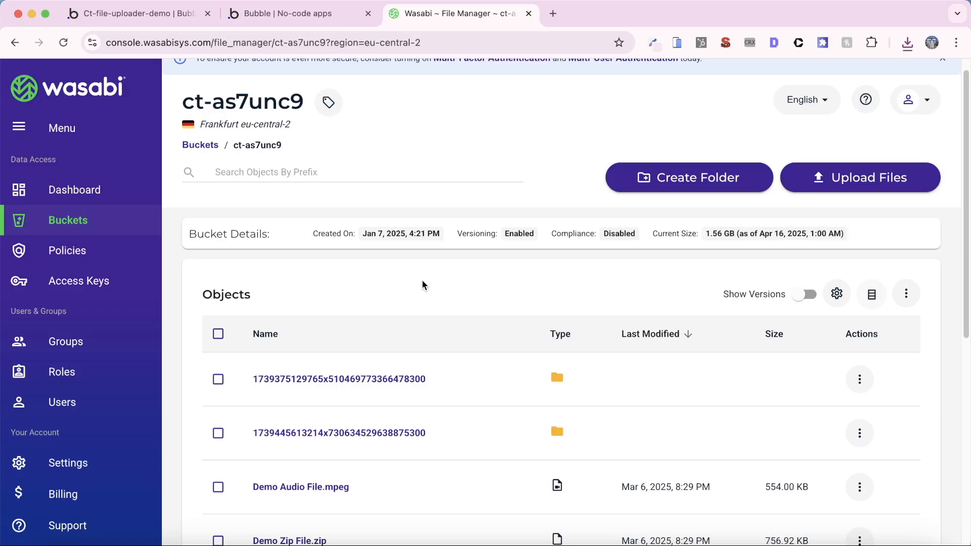
# Switch to the running demo tab and open the app's main plugin demo page by removing path-demo-page from the address.
pyautogui.click(268, 13)
pyautogui.click(332, 42)
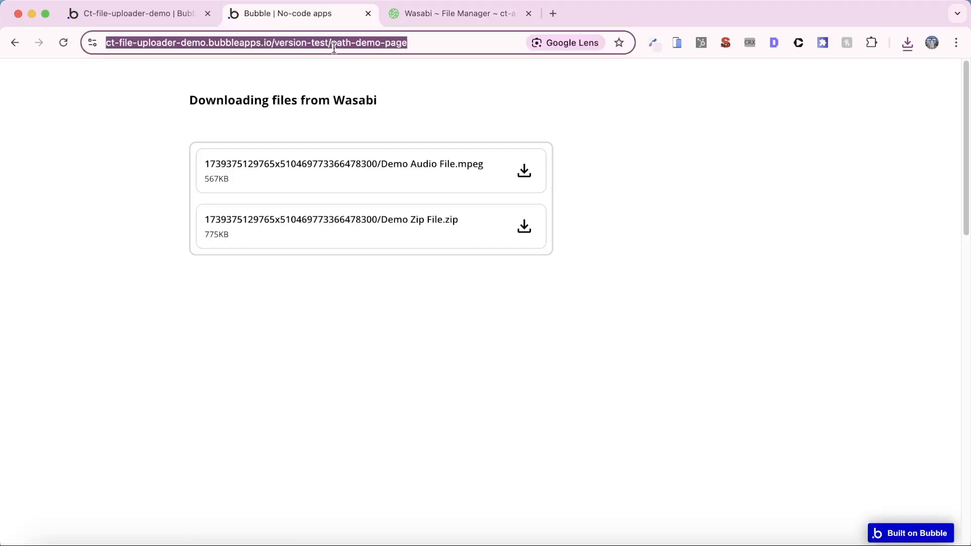
pyautogui.press('Right')
pyautogui.press('super+a')
pyautogui.press('Right')
pyautogui.hotkey('shift', 'alt', 'Left')
pyautogui.hotkey('shift', 'alt', 'Left')
pyautogui.hotkey('shift', 'alt', 'Left')
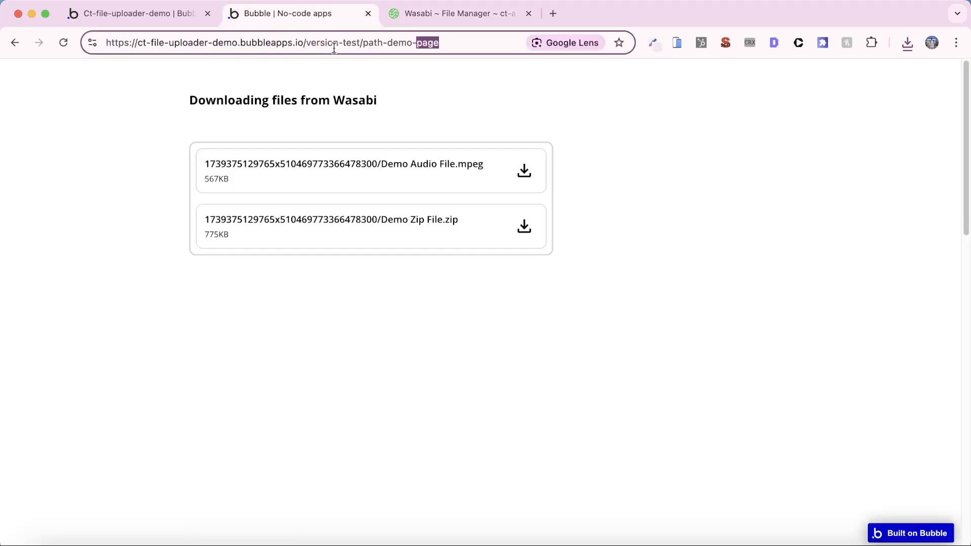
pyautogui.press('BackSpace')
pyautogui.press('Return')
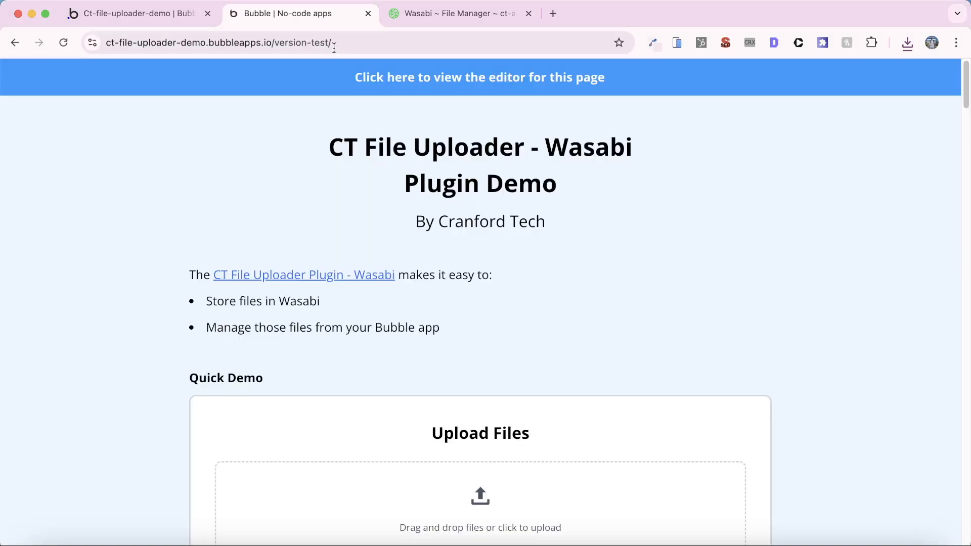
# Look through the plugin demo page, from the Upload Files demo to the Support and Demo sections.
pyautogui.scroll(-3, 390, 151)
pyautogui.scroll(-15, 578, 350)
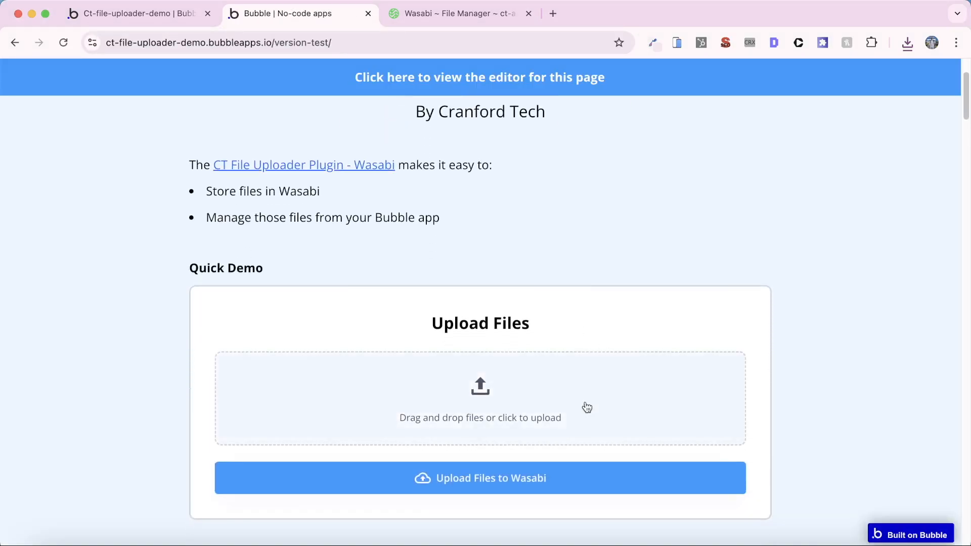
pyautogui.scroll(15, 592, 380)
pyautogui.scroll(-7, 593, 379)
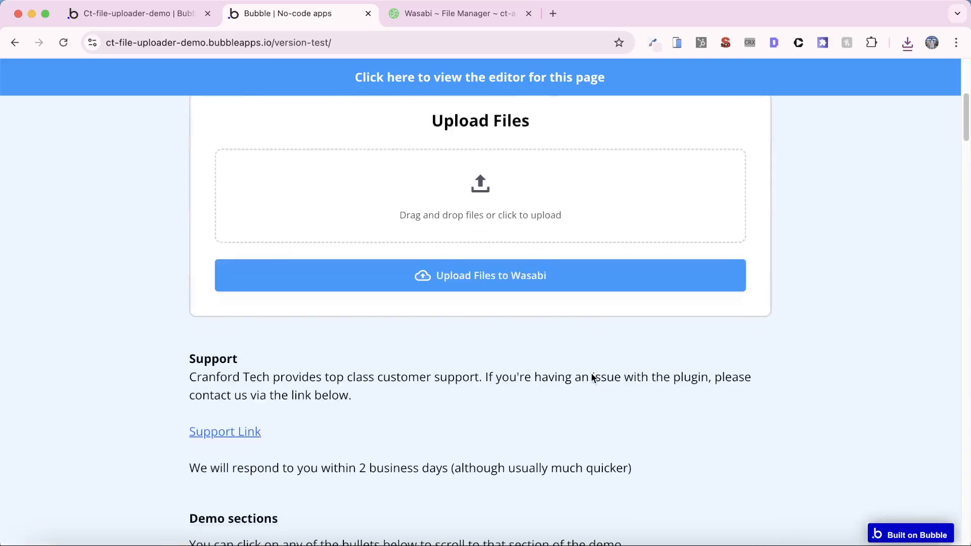